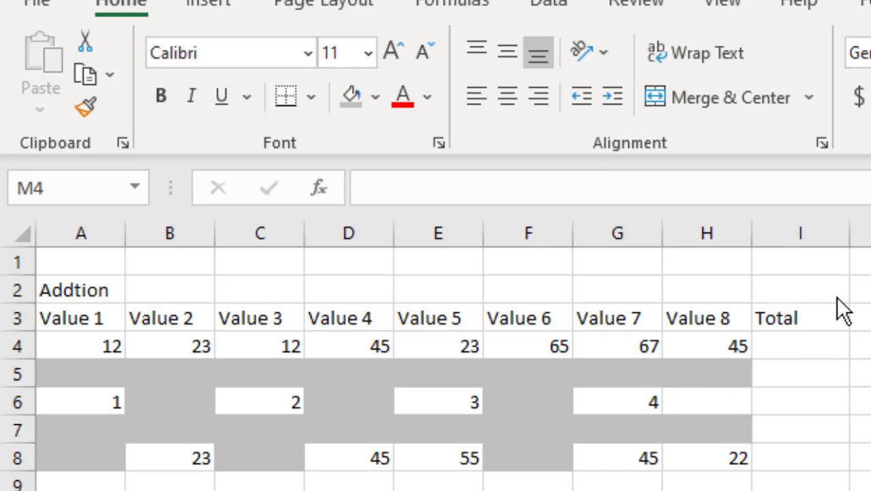
# Step: Total Value 1 through Value 8 of row 4 in I4 with the formula =A4+B4+C4+D4+E4+F4+G4+H4
pyautogui.click(813, 342)
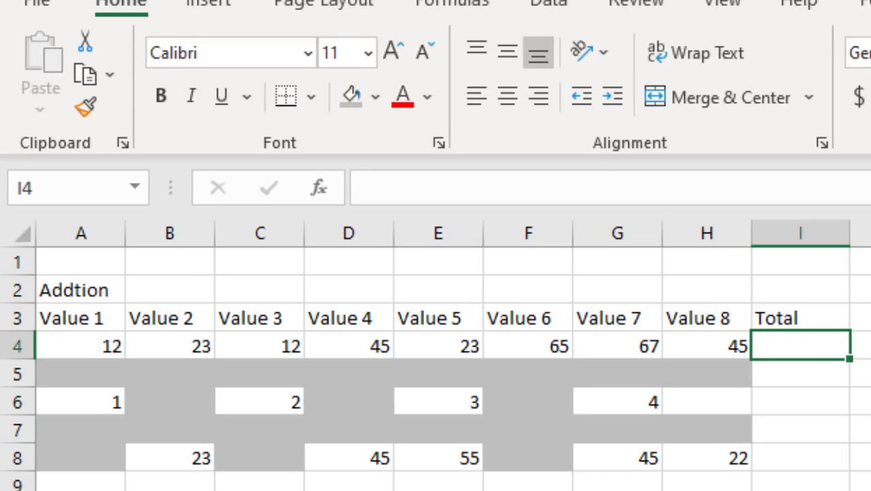
pyautogui.click(870, 346)
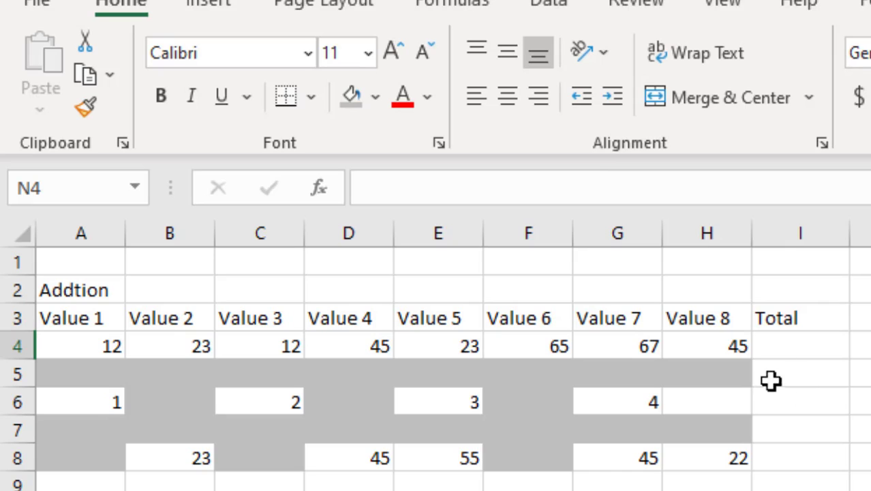
pyautogui.click(811, 342)
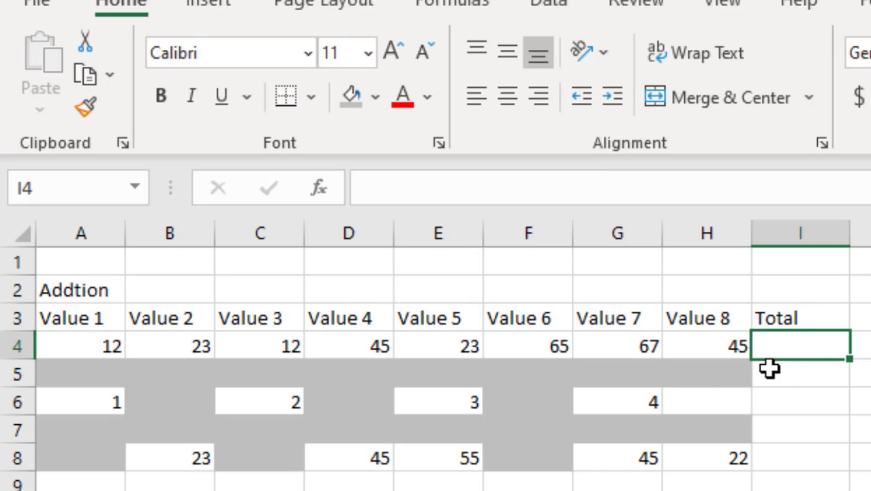
pyautogui.write('=')
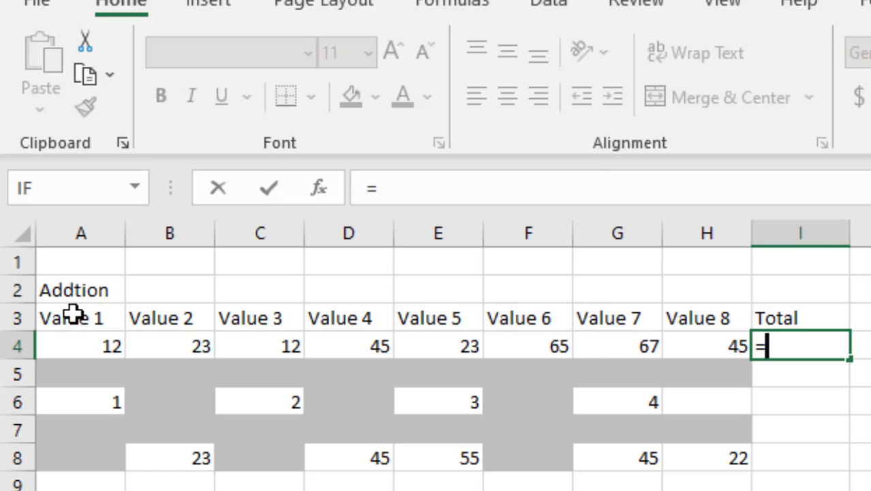
pyautogui.click(78, 340)
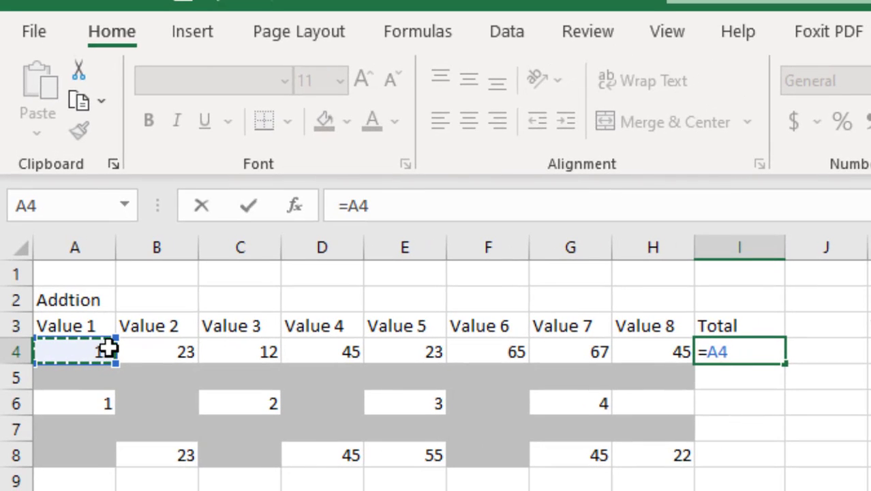
pyautogui.write('+')
pyautogui.click(167, 347)
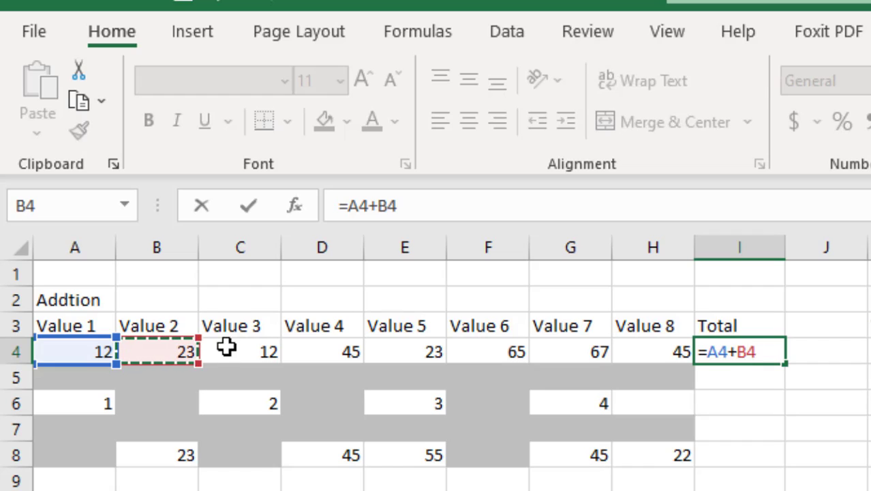
pyautogui.write('+')
pyautogui.click(242, 347)
pyautogui.write('+')
pyautogui.click(344, 351)
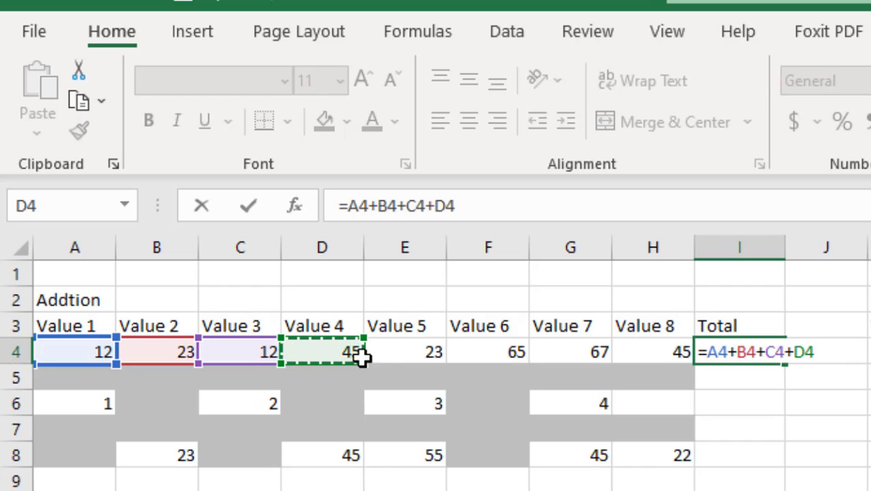
pyautogui.write('+')
pyautogui.click(408, 352)
pyautogui.write('+')
pyautogui.click(490, 350)
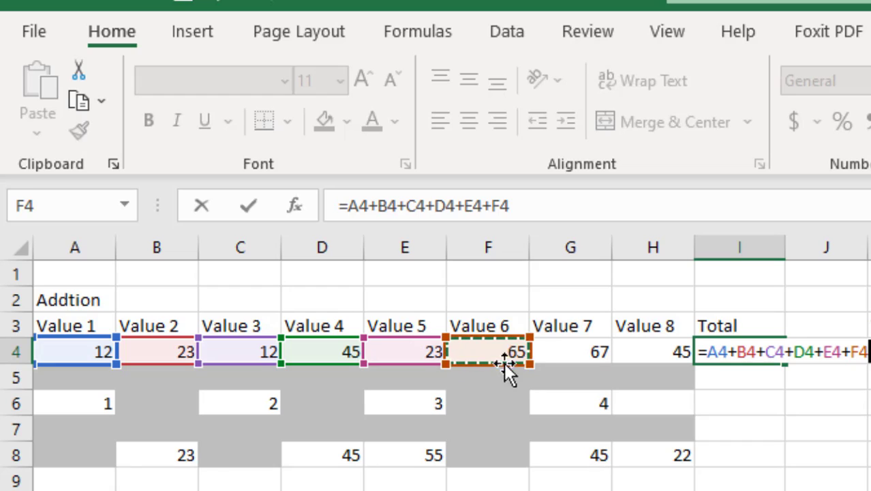
pyautogui.write('+')
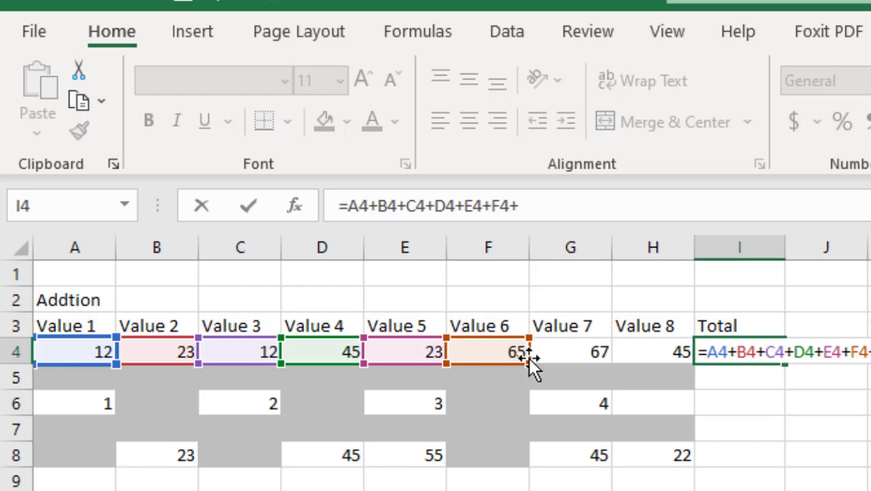
pyautogui.click(585, 350)
pyautogui.write('+')
pyautogui.click(635, 351)
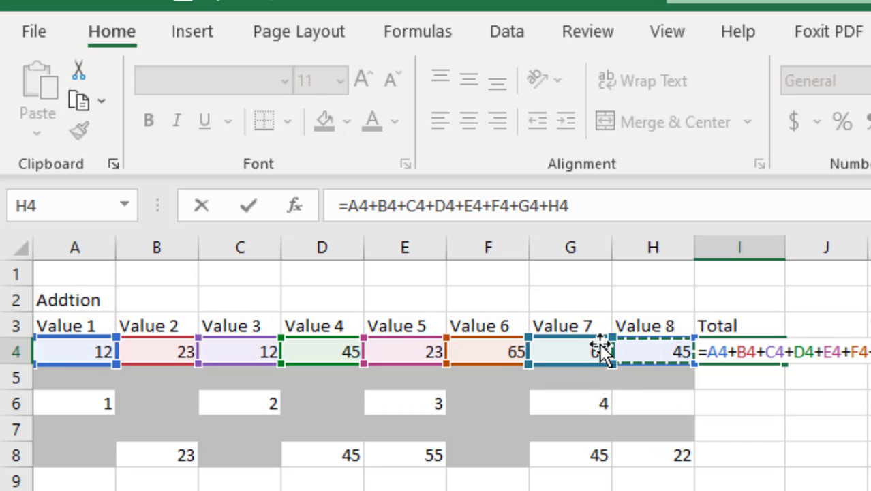
pyautogui.press('Return')
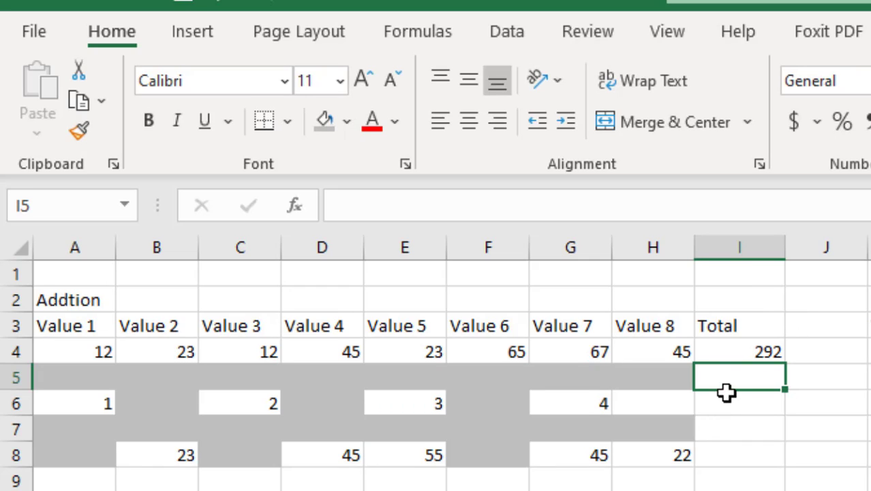
# Step: Extend the grey shading of row 5 from H5 into I5
pyautogui.click(674, 378)
pyautogui.moveTo(695, 388); pyautogui.dragTo(754, 396)
# Step: Total the scattered row 6 values in I6 with the formula =G6+E6+C6+A6
pyautogui.click(754, 404)
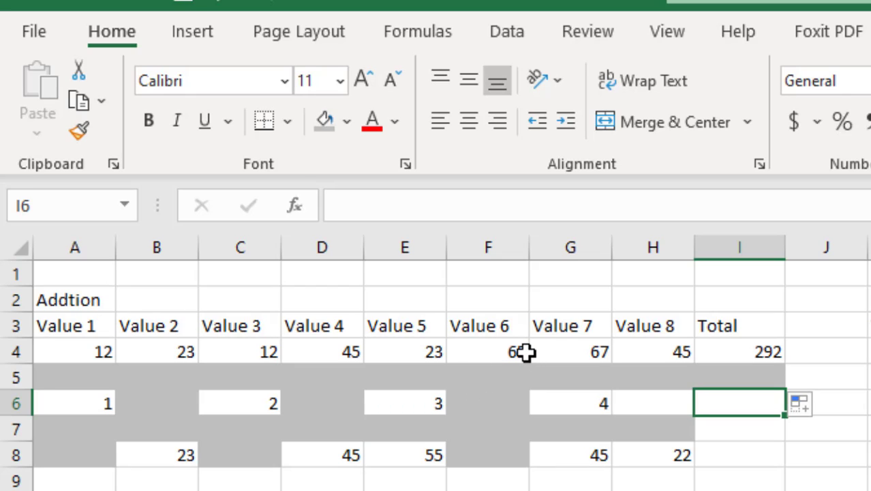
pyautogui.write('=')
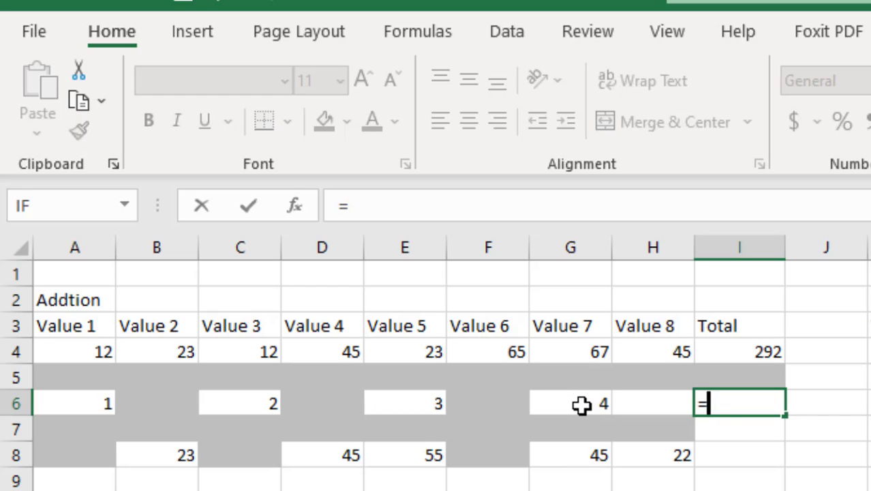
pyautogui.click(581, 404)
pyautogui.write('+')
pyautogui.click(419, 405)
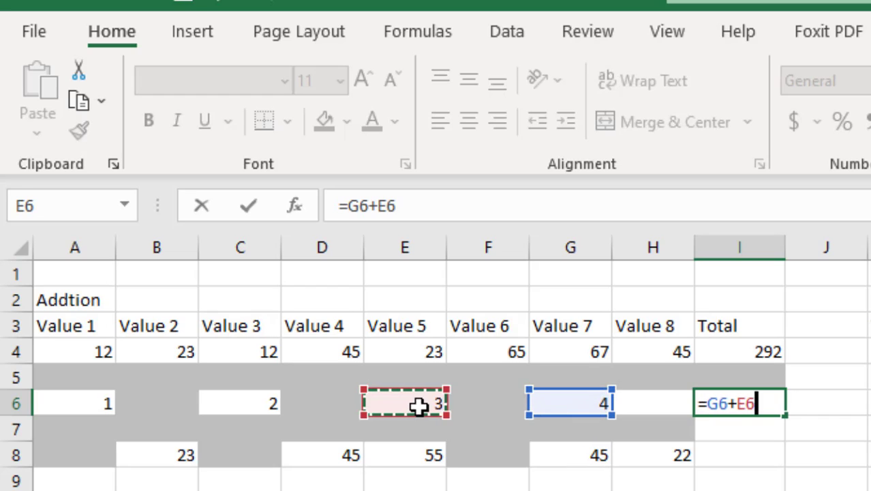
pyautogui.write('+')
pyautogui.click(226, 405)
pyautogui.write('+')
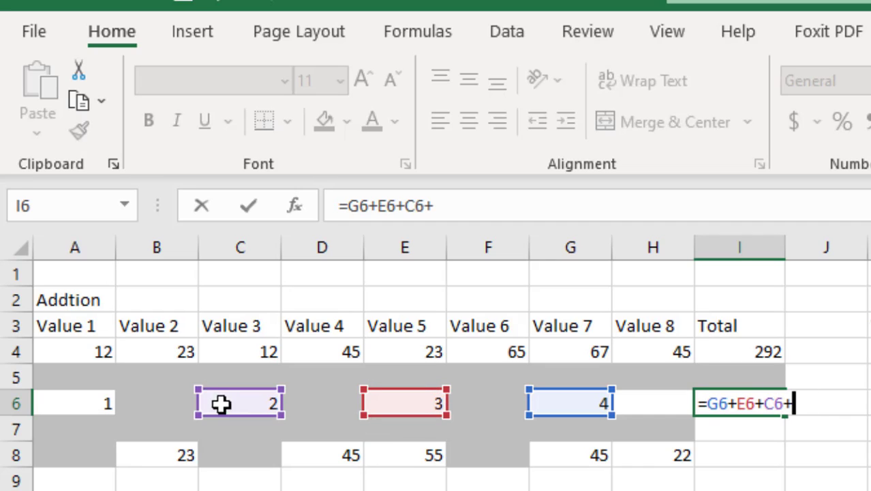
pyautogui.click(63, 397)
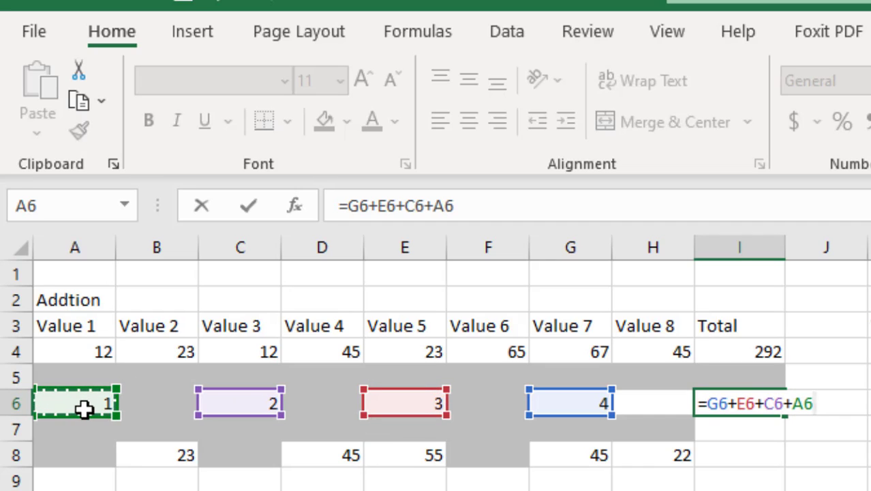
pyautogui.press('Return')
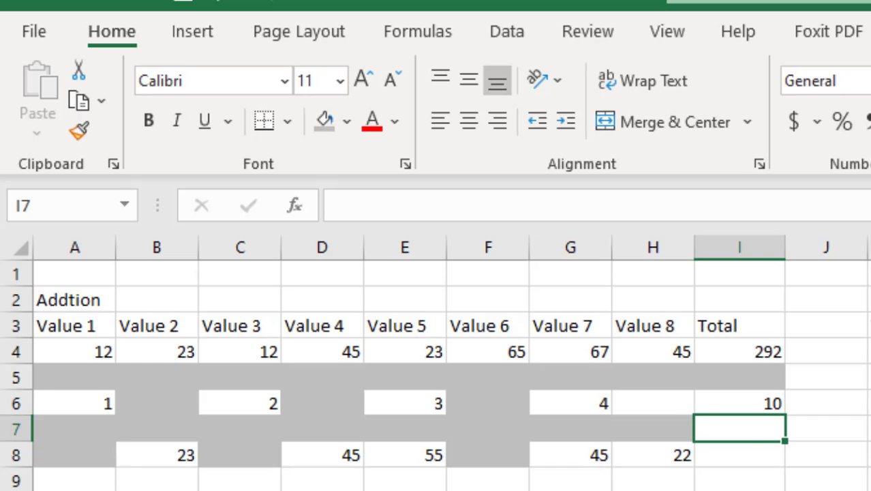
# Step: Enter the hard-coded sum =1+2+3+4 in J6, beside the row 6 total
pyautogui.click(806, 404)
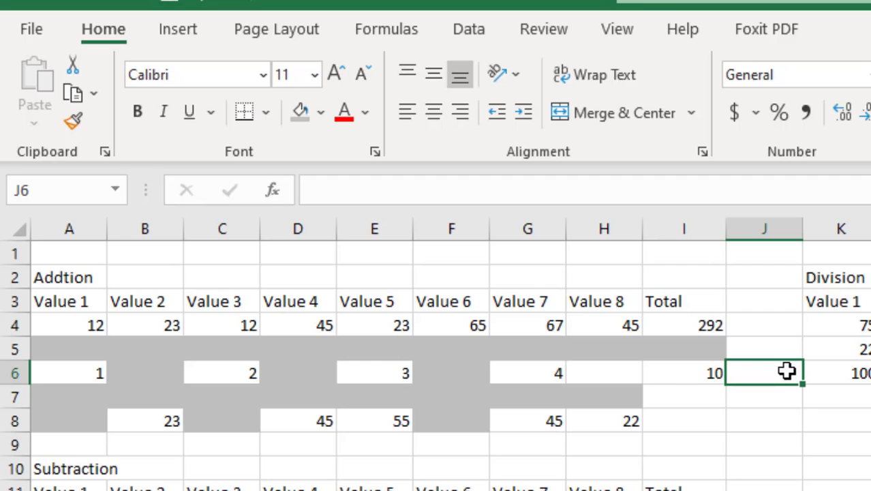
pyautogui.write('=1+2+3')
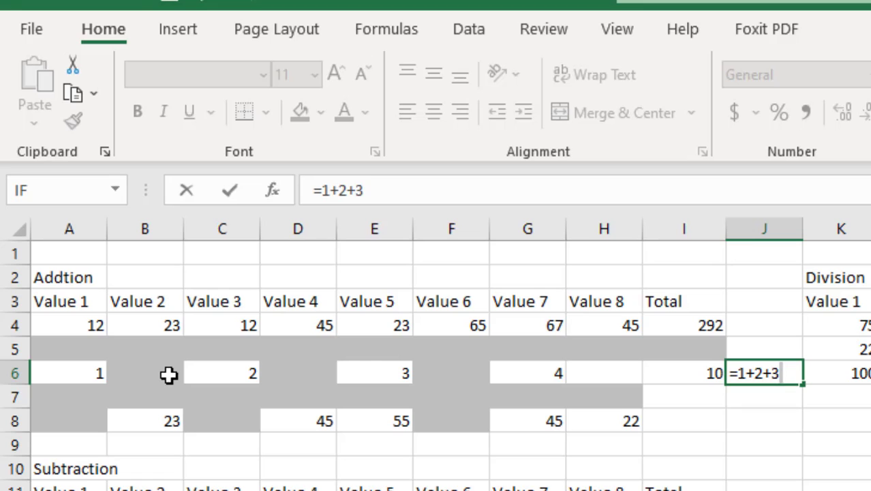
pyautogui.write('4')
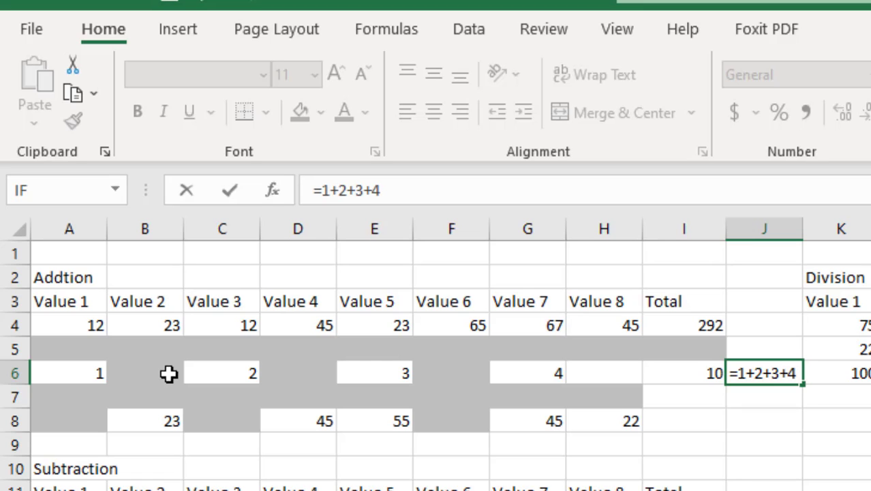
pyautogui.press('Return')
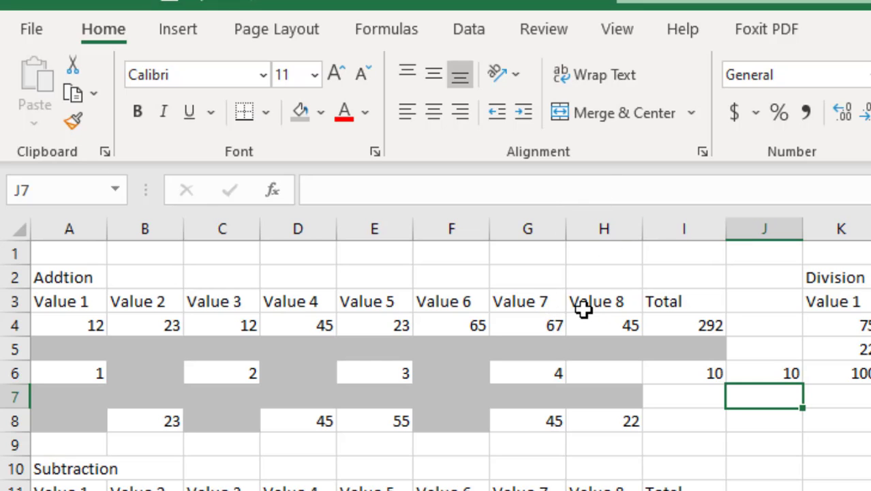
# Step: Enter 10 as Value 8 of row 6 in H6
pyautogui.click(602, 368)
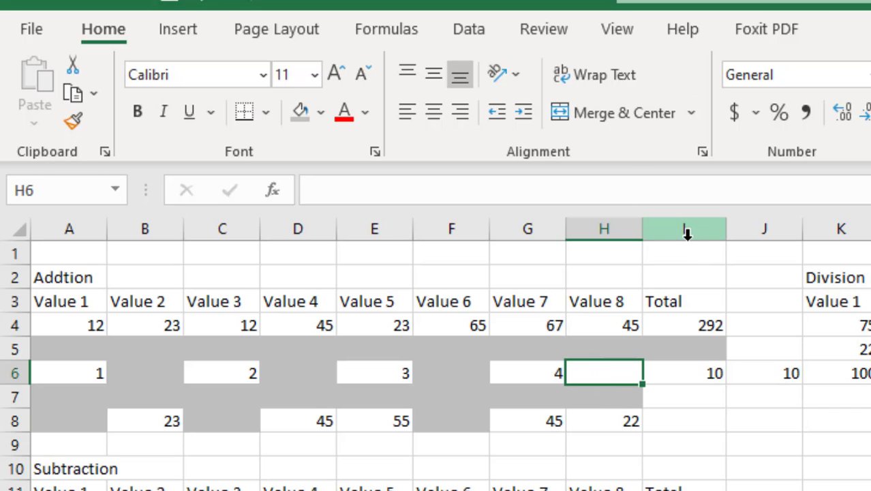
pyautogui.write('10')
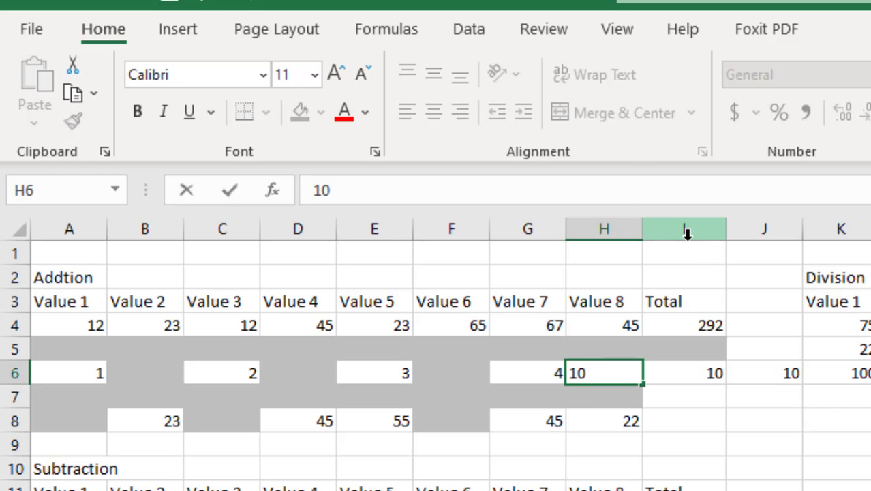
pyautogui.press('Return')
# Step: Append H6 to the total formula in I6 so it reads =G6+E6+C6+A6+H6
pyautogui.click(695, 365)
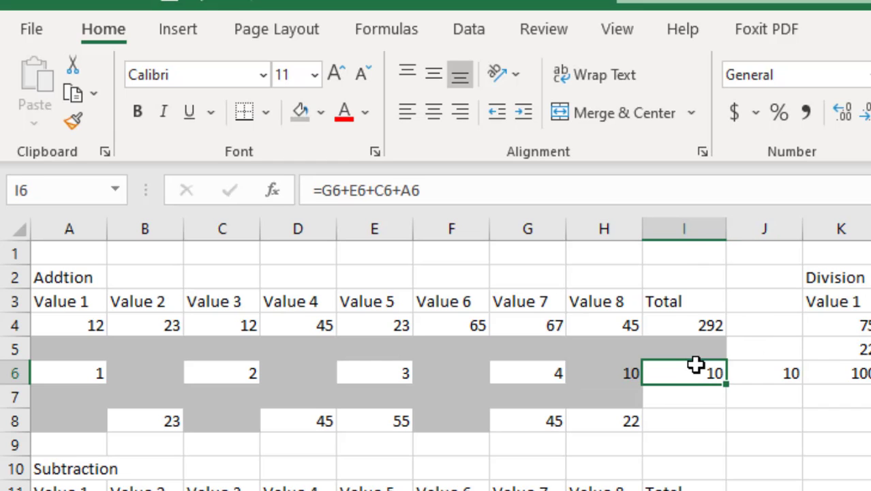
pyautogui.click(437, 189)
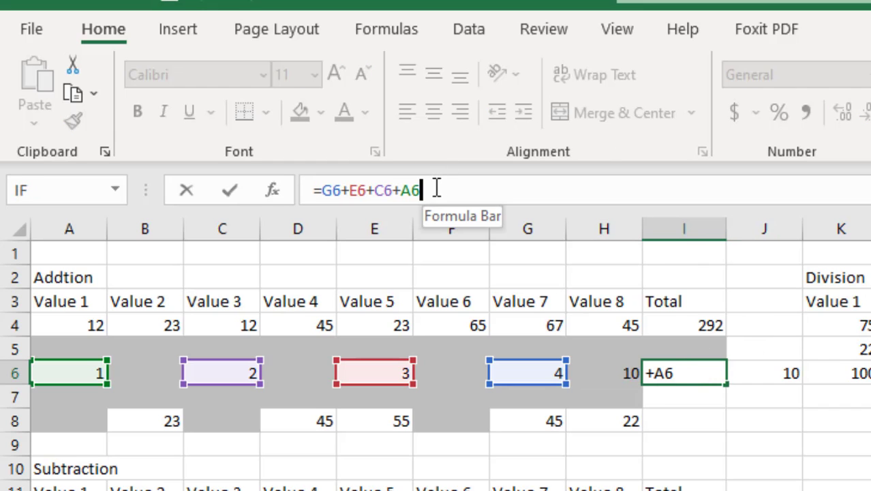
pyautogui.write('+')
pyautogui.click(614, 373)
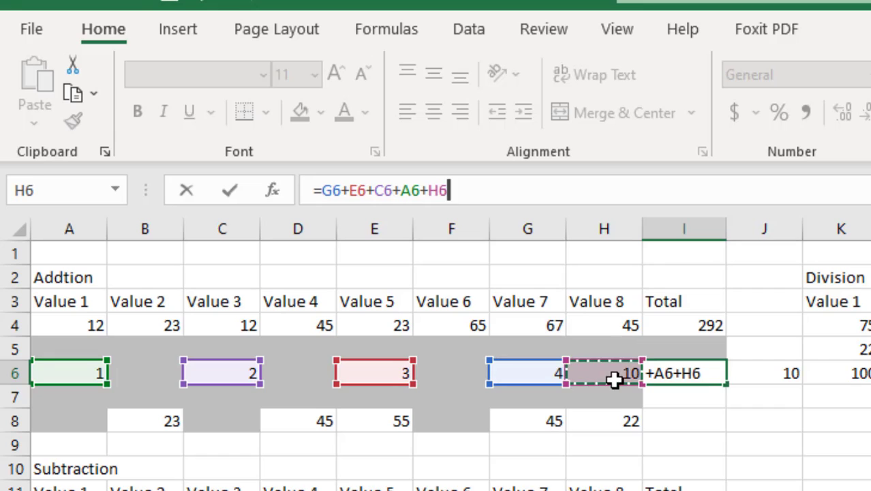
pyautogui.press('Return')
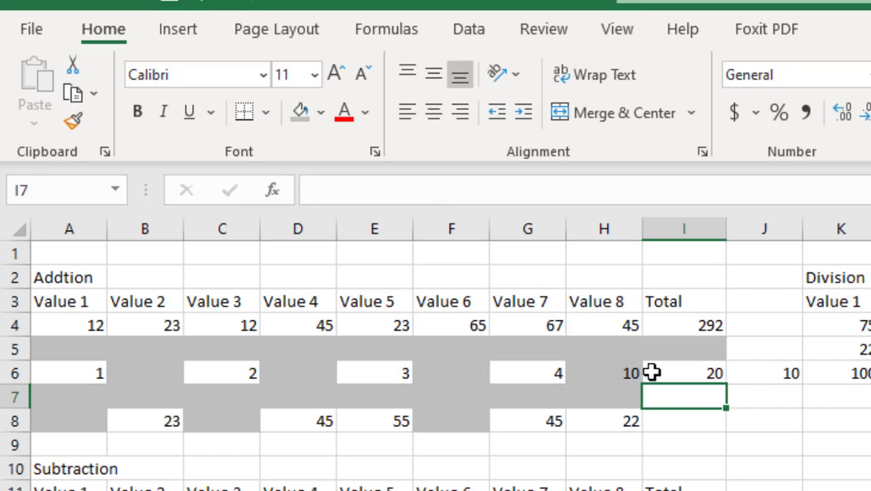
# Step: Clear Value 7 of row 6 in G6 and enter 3 instead
pyautogui.click(538, 373)
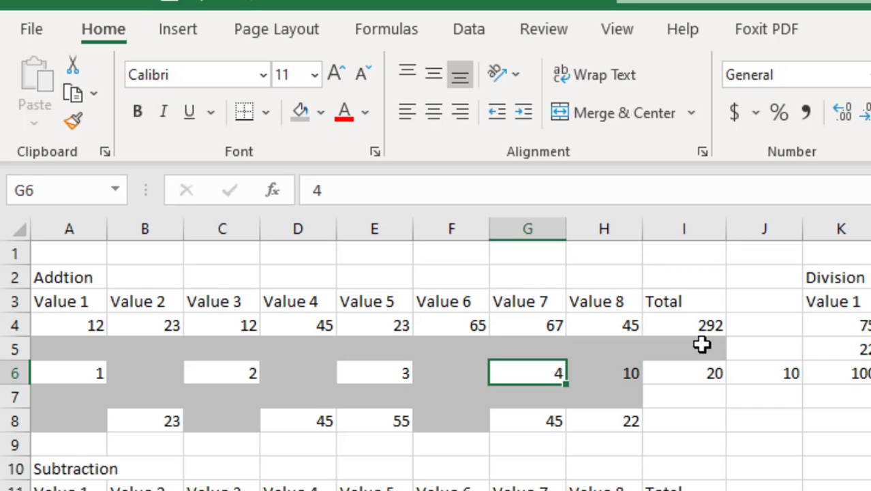
pyautogui.press('Delete')
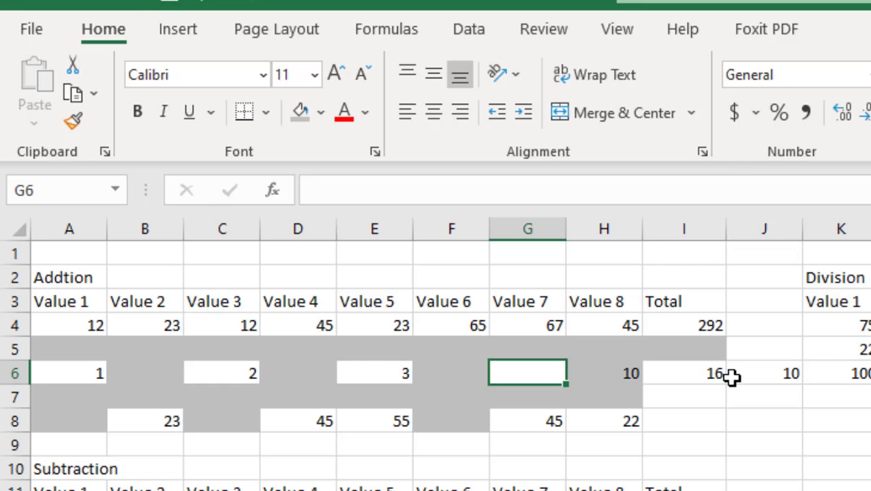
pyautogui.write('3')
pyautogui.press('Return')
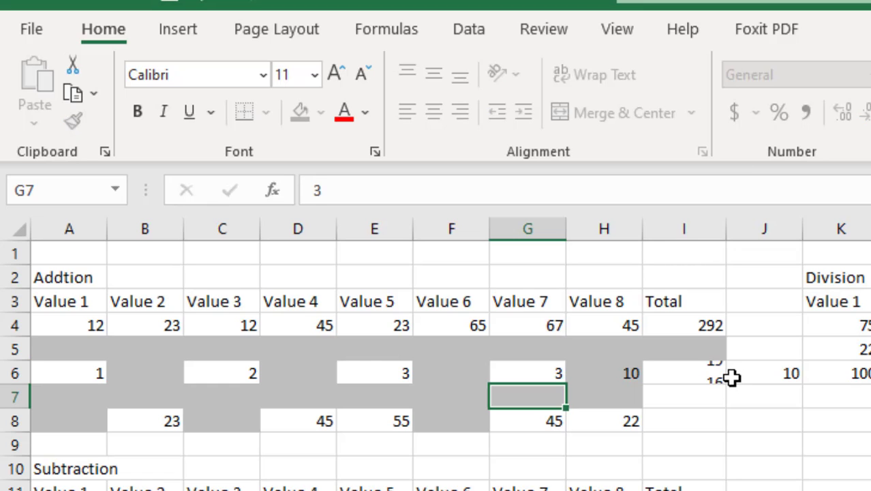
# Step: Append +10 to the hard-coded sum in J6 so it reads =1+2+3+4+10
pyautogui.click(784, 373)
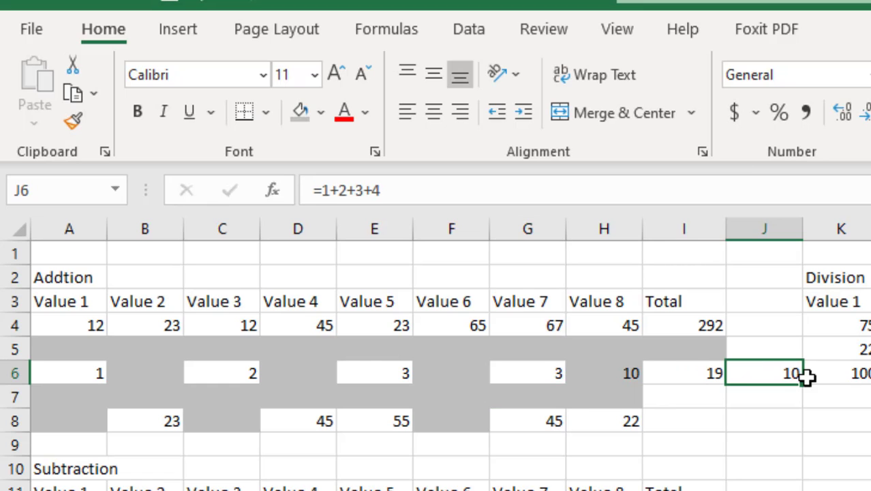
pyautogui.click(421, 186)
pyautogui.write('+')
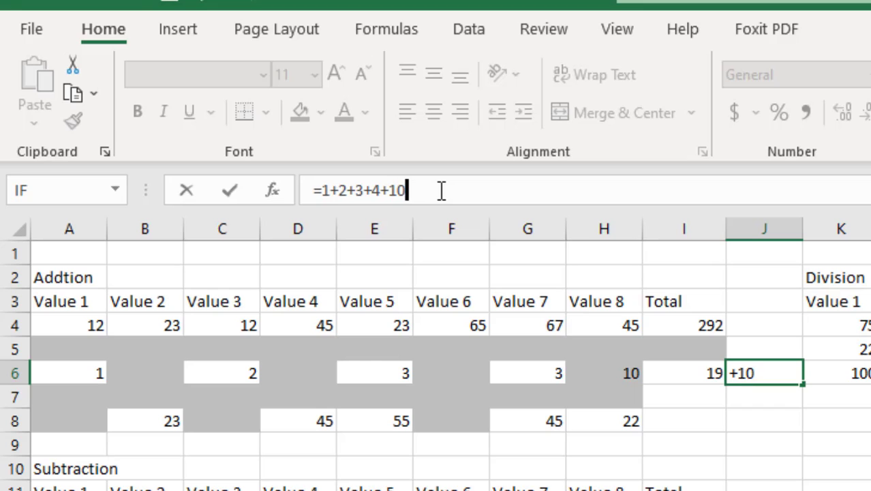
pyautogui.write('10')
pyautogui.press('Return')
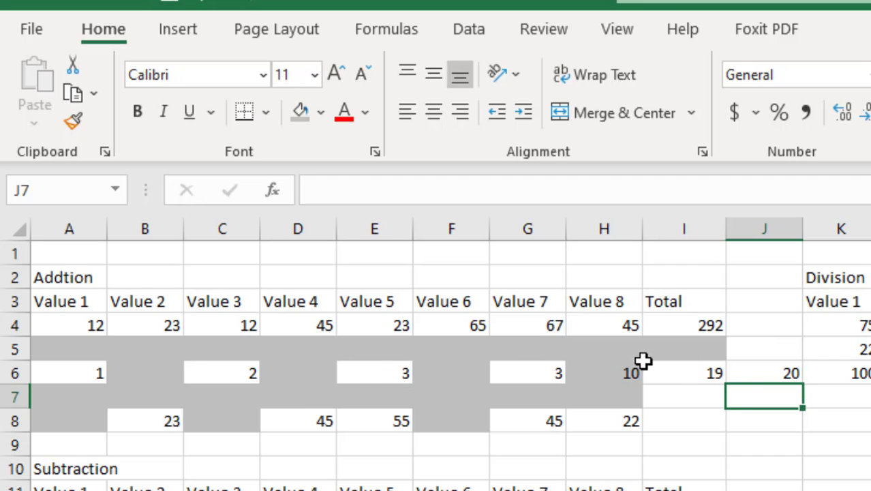
# Step: Delete the hard-coded sum from J6
pyautogui.click(787, 376)
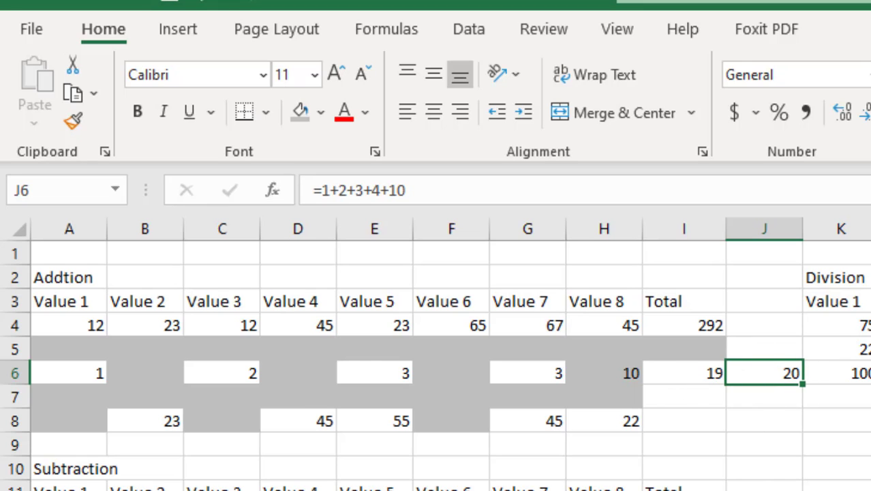
pyautogui.press('Delete')
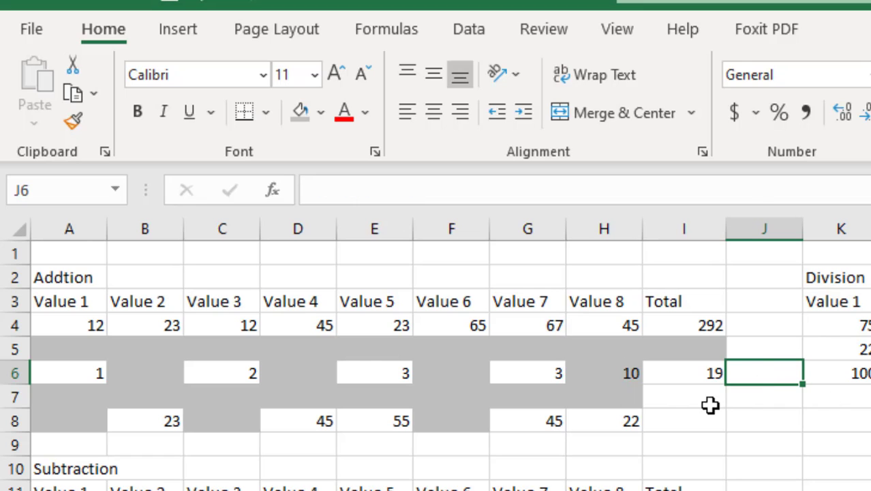
# Step: Enter the row 8 addition total in I8 as =B8+D8+E8+G8+H8
pyautogui.click(678, 426)
pyautogui.write('=')
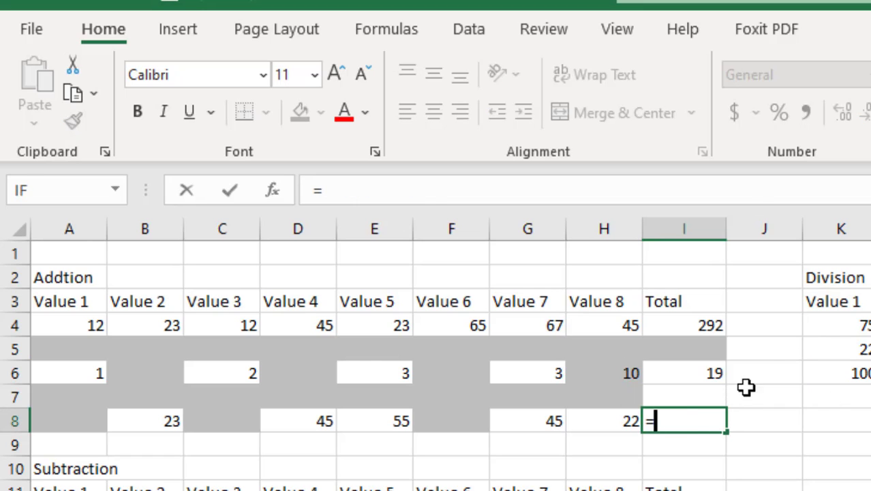
pyautogui.click(146, 423)
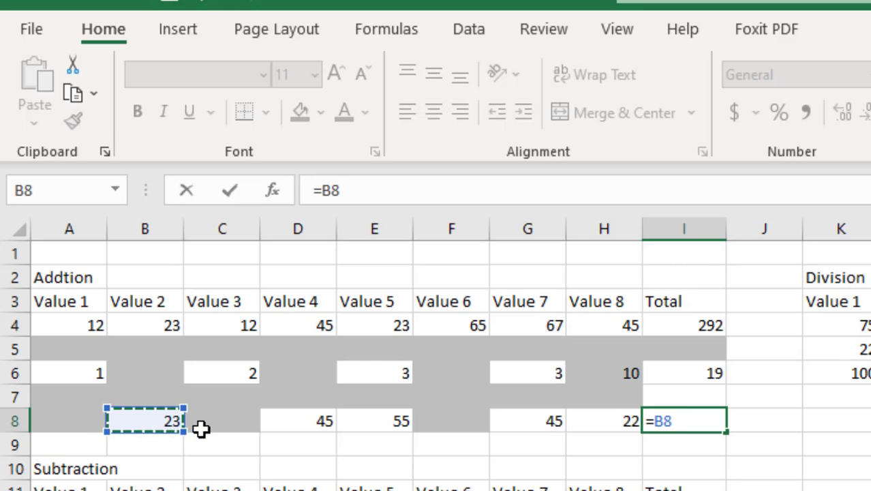
pyautogui.write('+')
pyautogui.click(312, 421)
pyautogui.write('+')
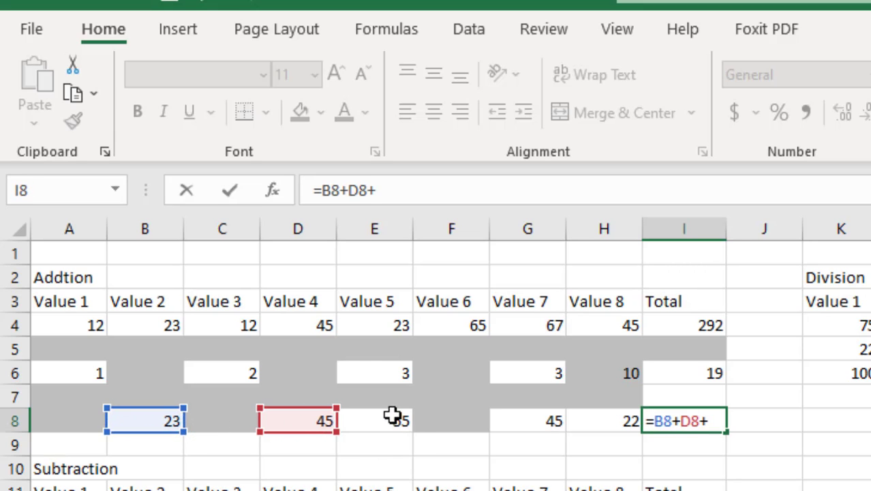
pyautogui.click(393, 416)
pyautogui.write('+')
pyautogui.click(549, 428)
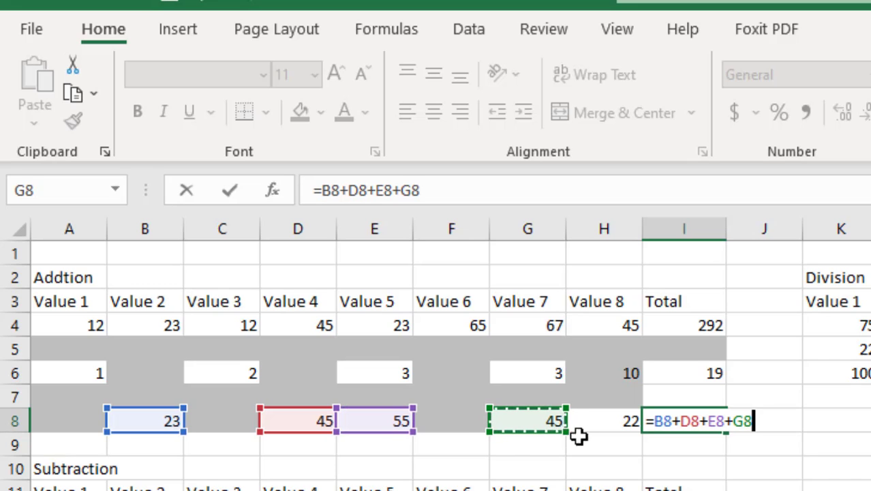
pyautogui.write('+')
pyautogui.click(611, 422)
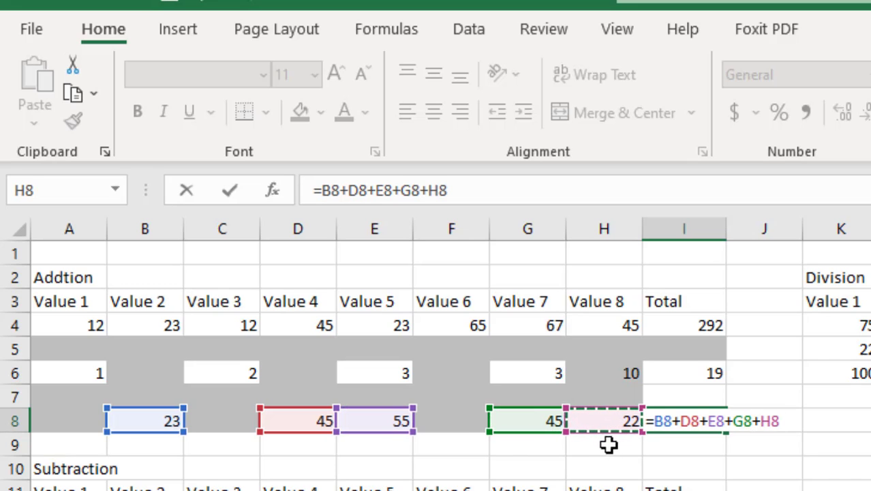
pyautogui.press('Return')
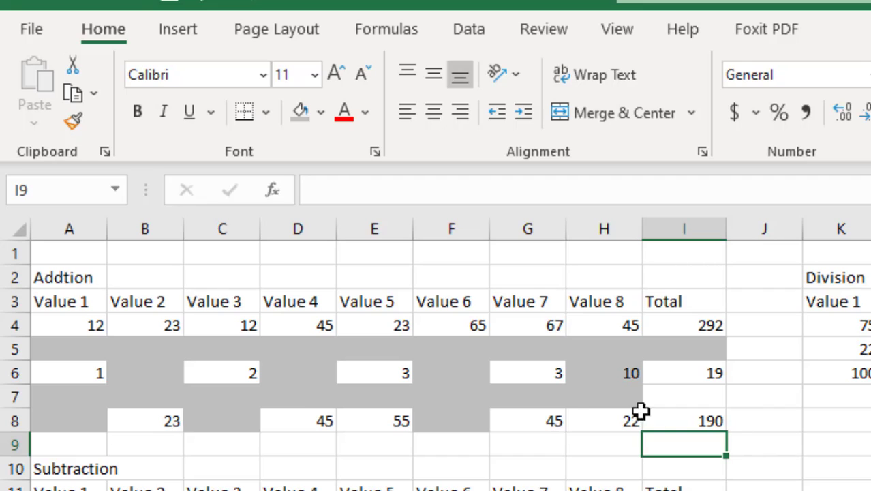
# Step: Change Value 8 of row 8 in H8 to 100
pyautogui.click(617, 423)
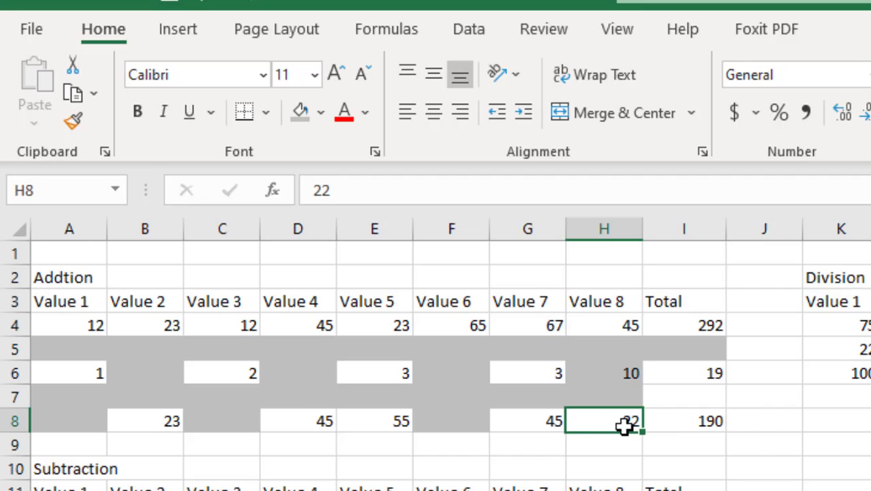
pyautogui.write('100')
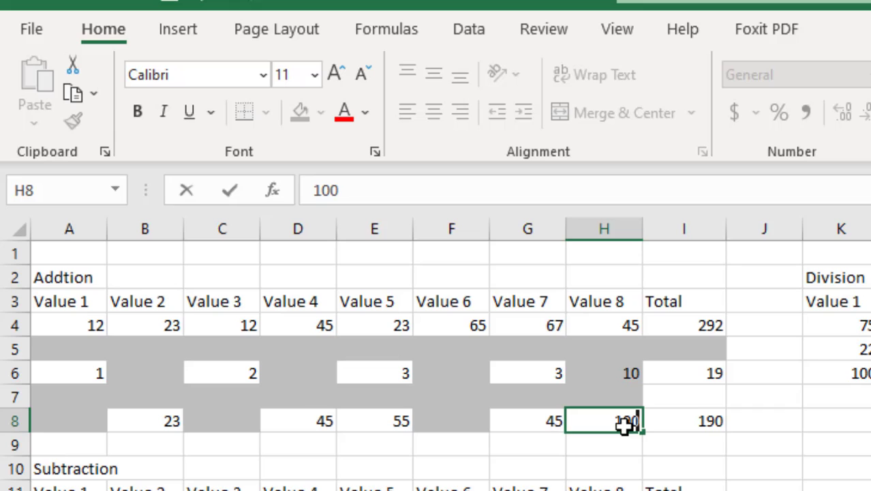
pyautogui.press('Return')
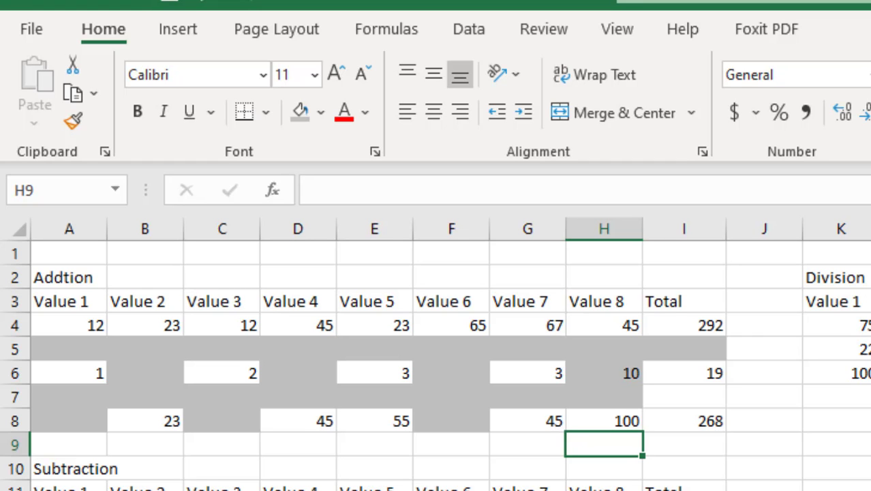
# Step: Enter the row 12 subtraction total in I12 as =A12-B12-C12-D12-E12-F12-G12-H12
pyautogui.click(684, 490)
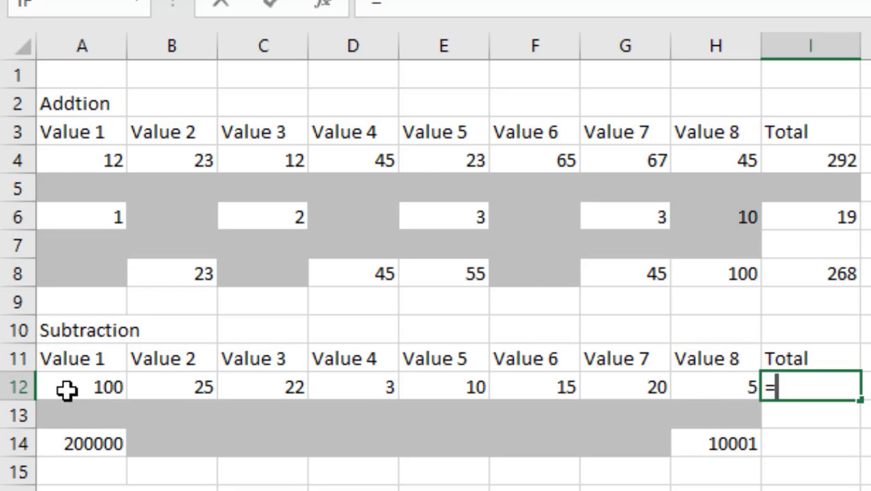
pyautogui.click(98, 385)
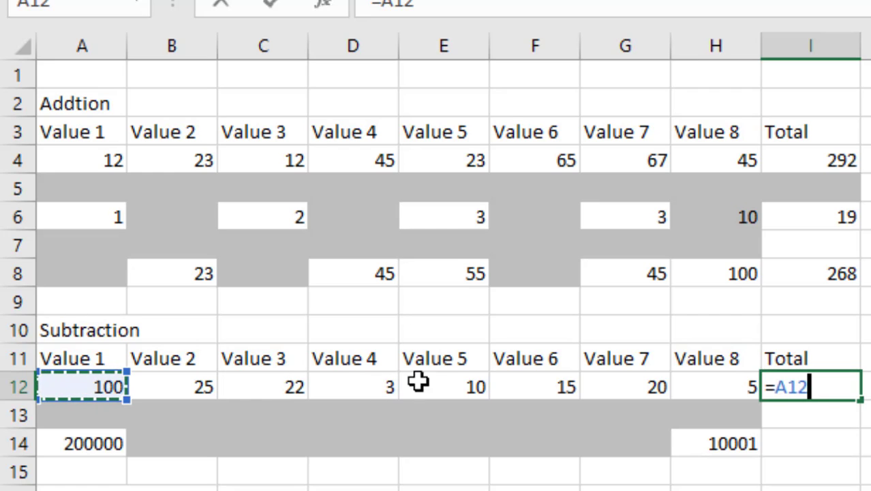
pyautogui.write('-')
pyautogui.click(201, 387)
pyautogui.write('-')
pyautogui.click(286, 385)
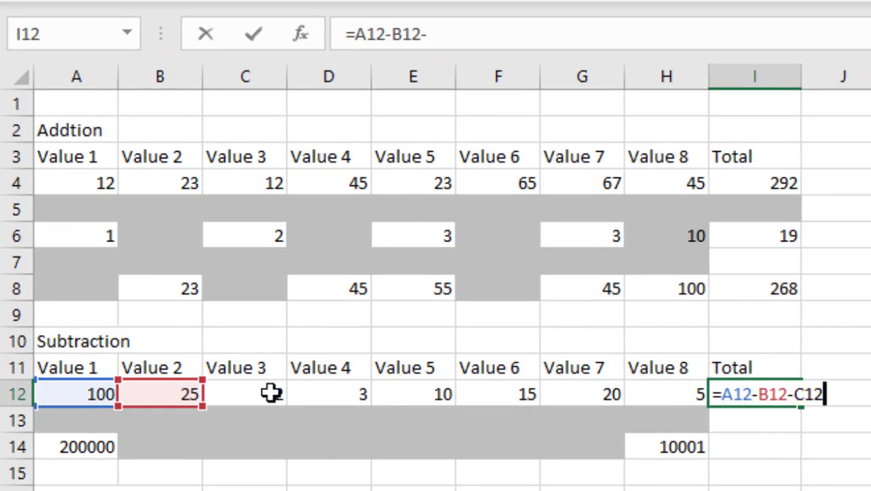
pyautogui.write('-')
pyautogui.click(368, 399)
pyautogui.write('-')
pyautogui.click(436, 402)
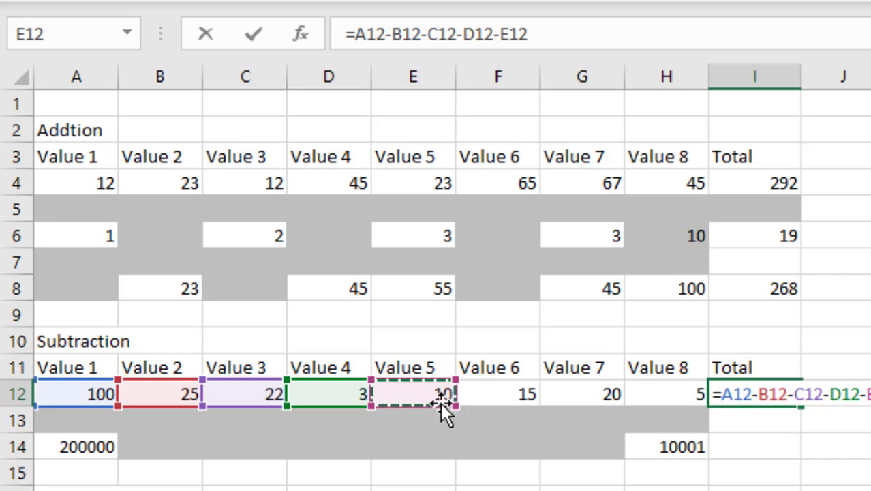
pyautogui.write('-')
pyautogui.click(497, 396)
pyautogui.write('-')
pyautogui.click(591, 396)
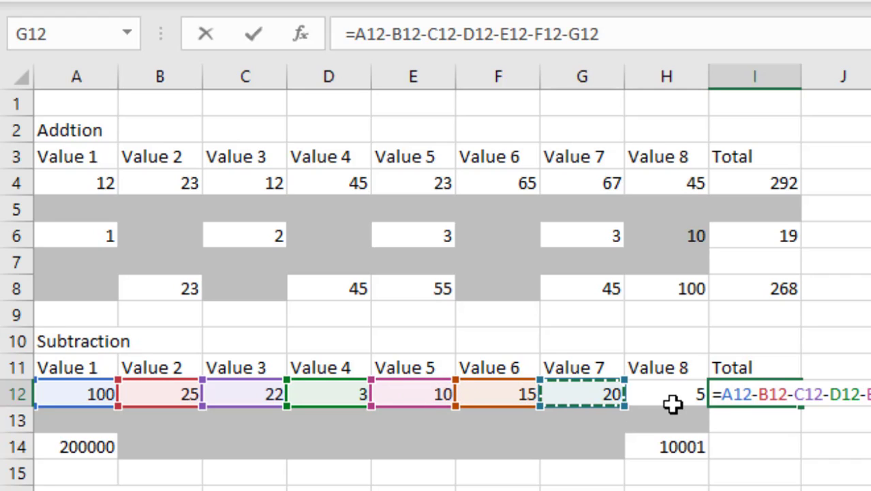
pyautogui.write('-')
pyautogui.click(673, 393)
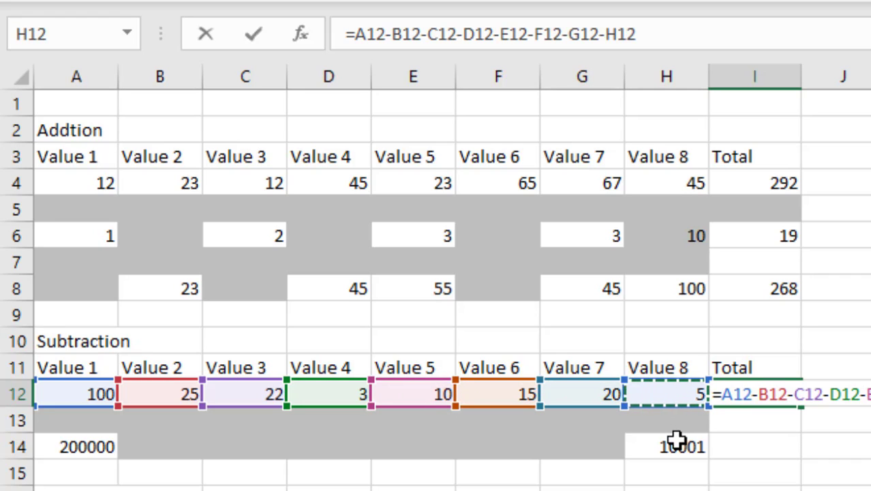
pyautogui.press('Return')
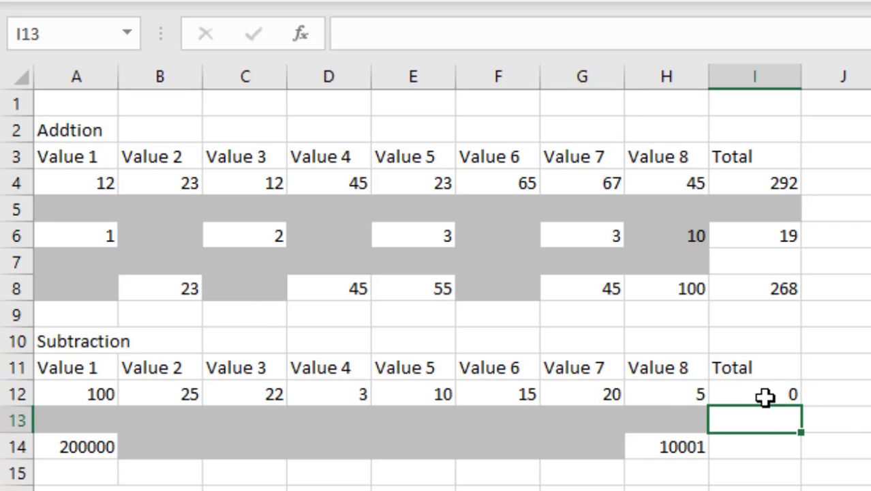
# Step: Enter the row 14 subtraction total in I14 as Value 1 minus Value 8, =A14-H14
pyautogui.click(761, 440)
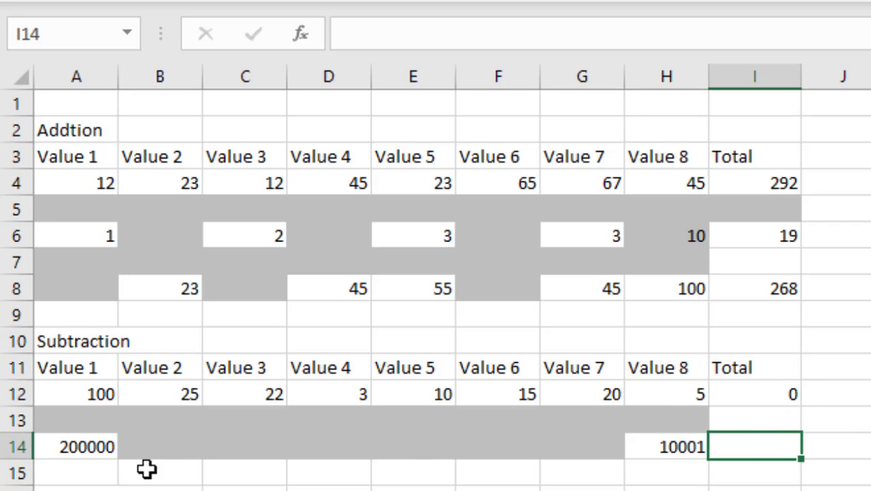
pyautogui.write('=')
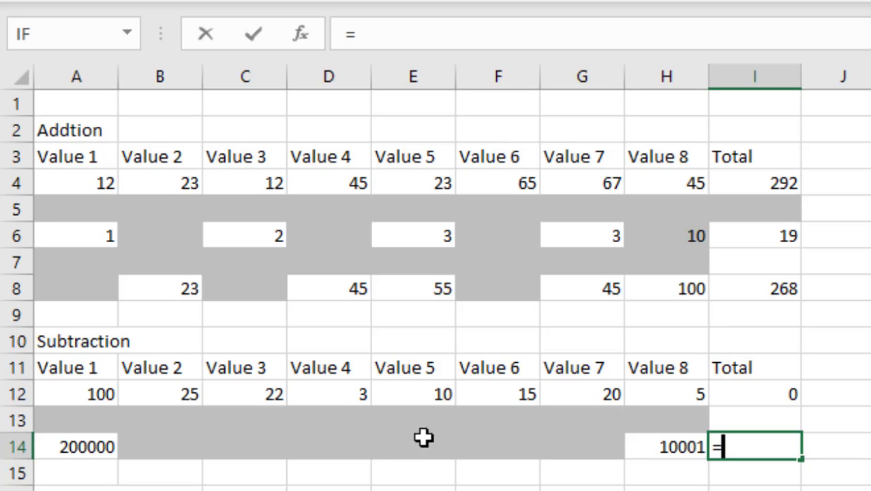
pyautogui.click(76, 448)
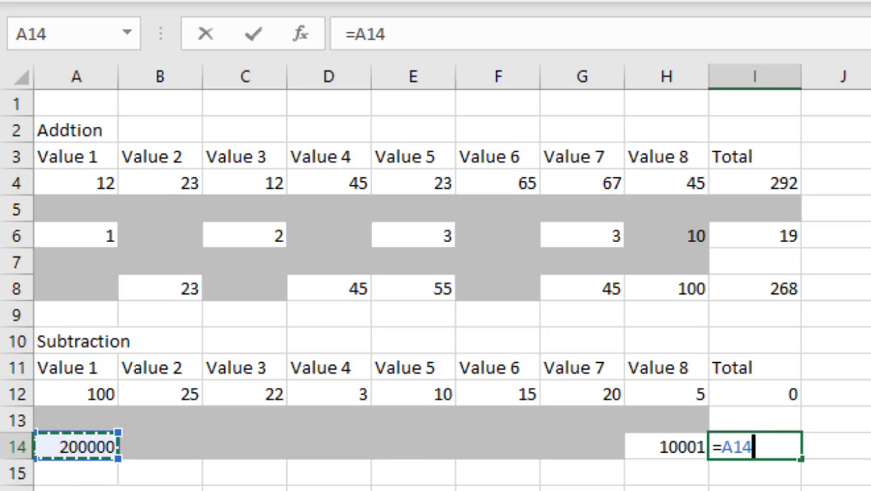
pyautogui.write('-')
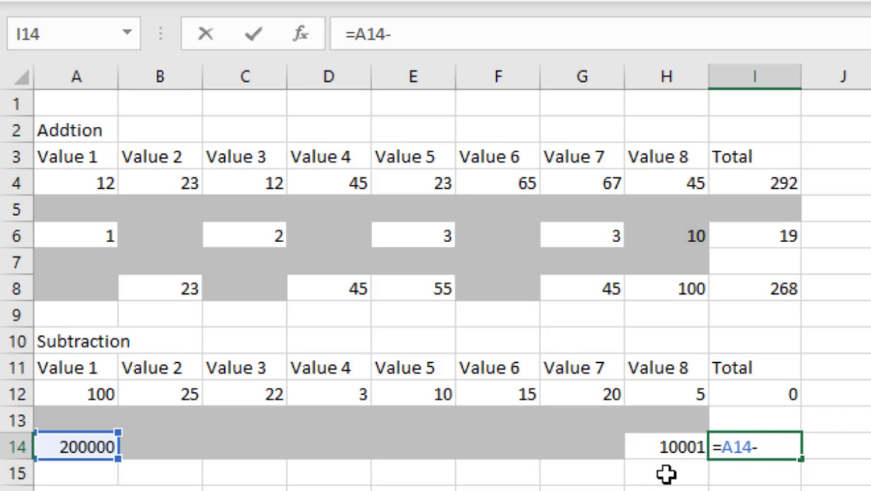
pyautogui.click(671, 447)
pyautogui.press('Return')
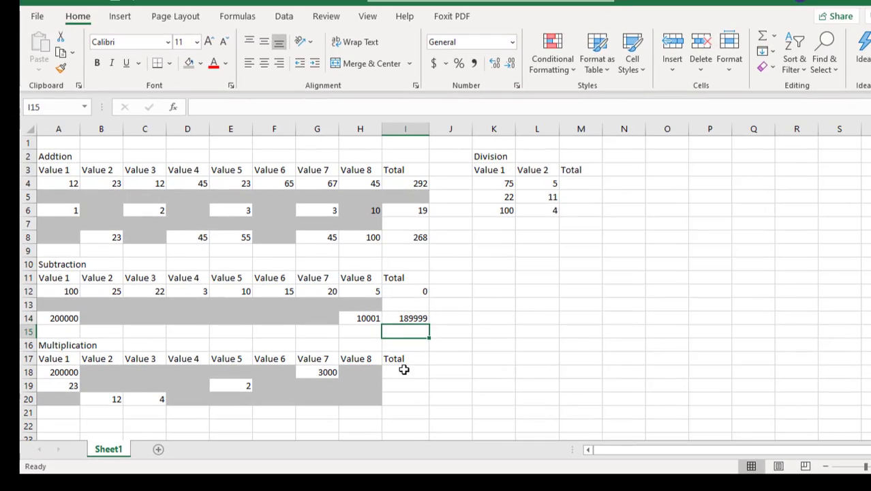
# Step: Enter the row 18 multiplication total in I18 as =A18*G18
pyautogui.click(404, 369)
pyautogui.write('=')
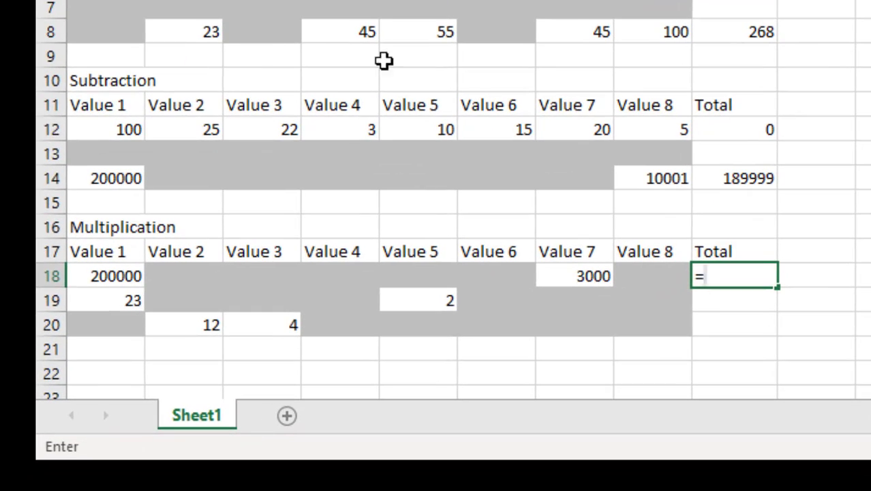
pyautogui.click(103, 278)
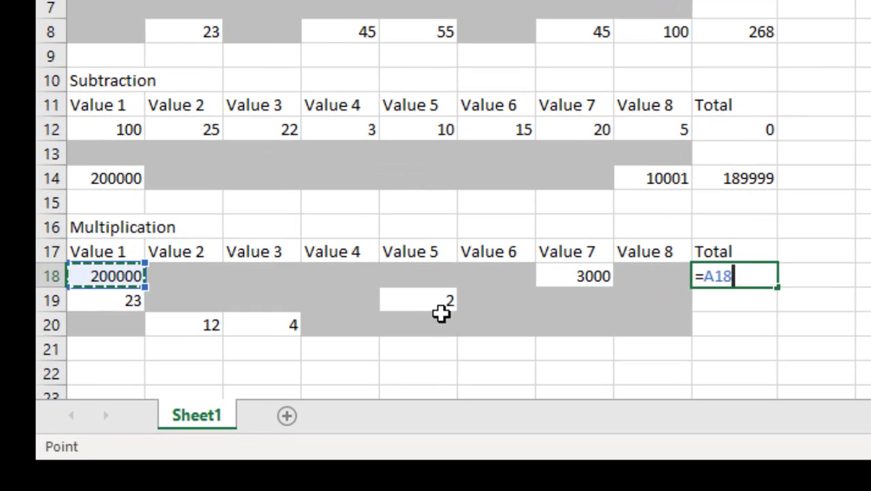
pyautogui.write('*')
pyautogui.click(594, 276)
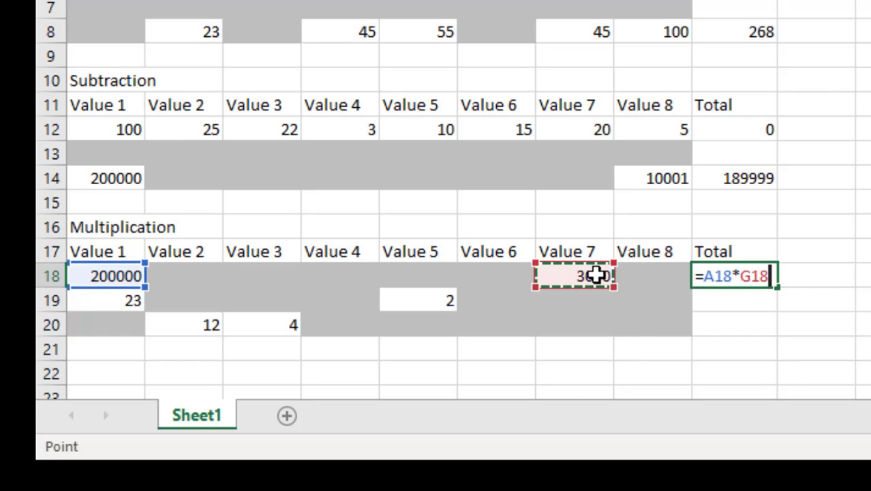
pyautogui.press('Return')
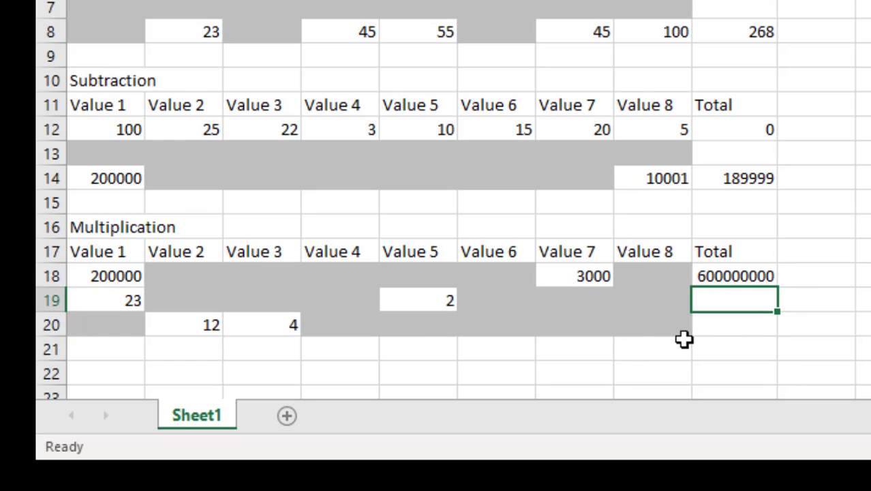
pyautogui.click(94, 301)
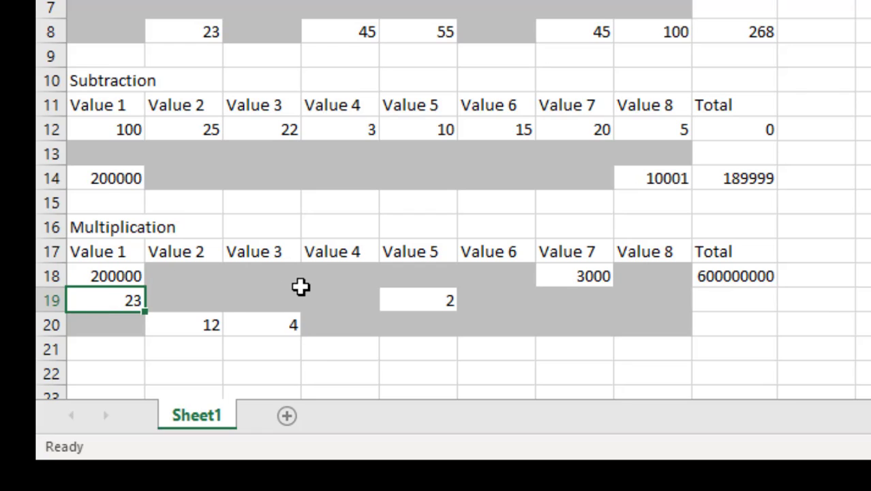
pyautogui.write('=')
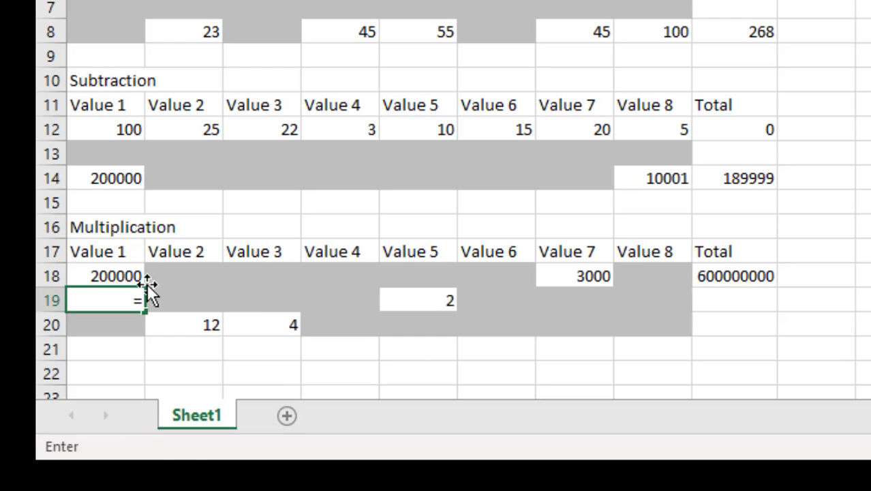
pyautogui.press('Escape')
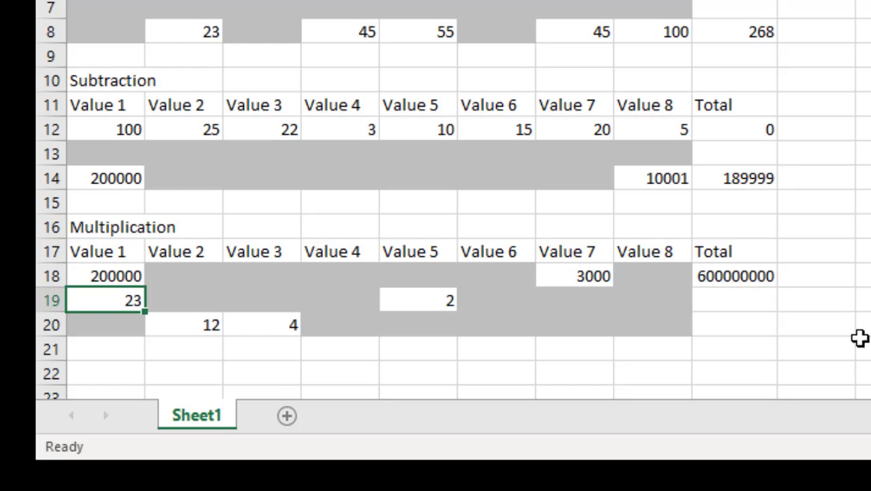
# Step: Enter the row 19 multiplication total in I19 as =A19*E19
pyautogui.click(720, 301)
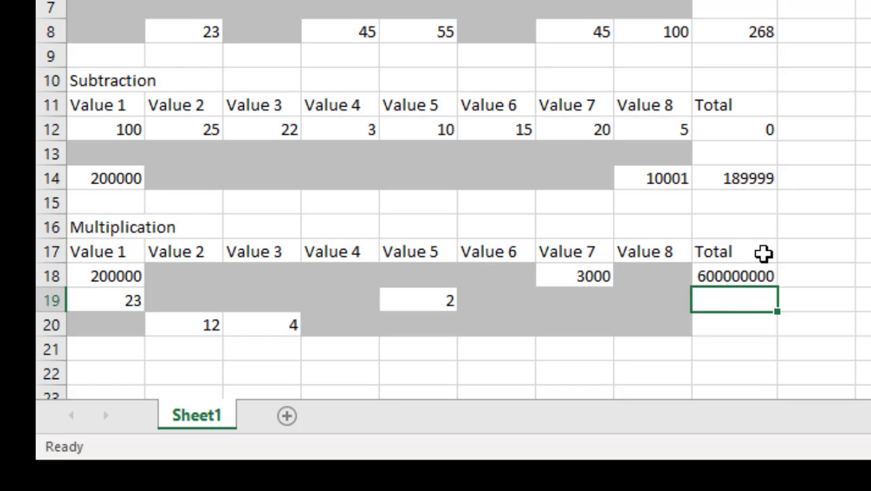
pyautogui.write('=')
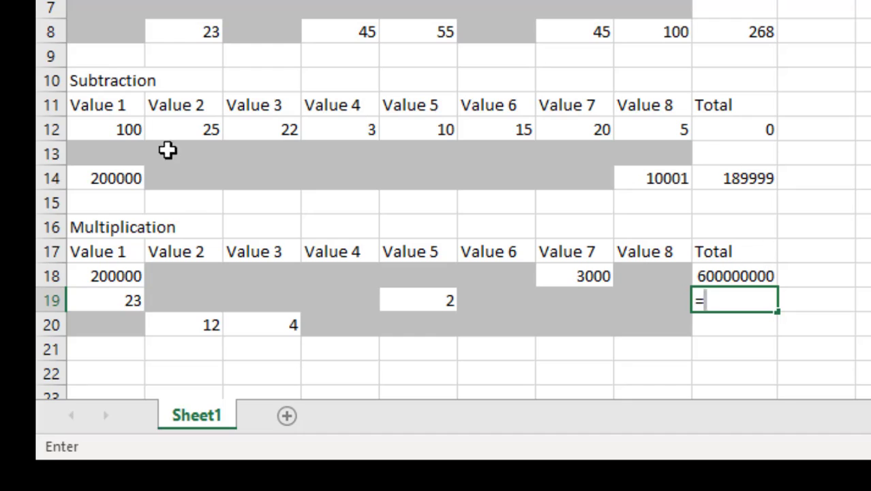
pyautogui.click(110, 300)
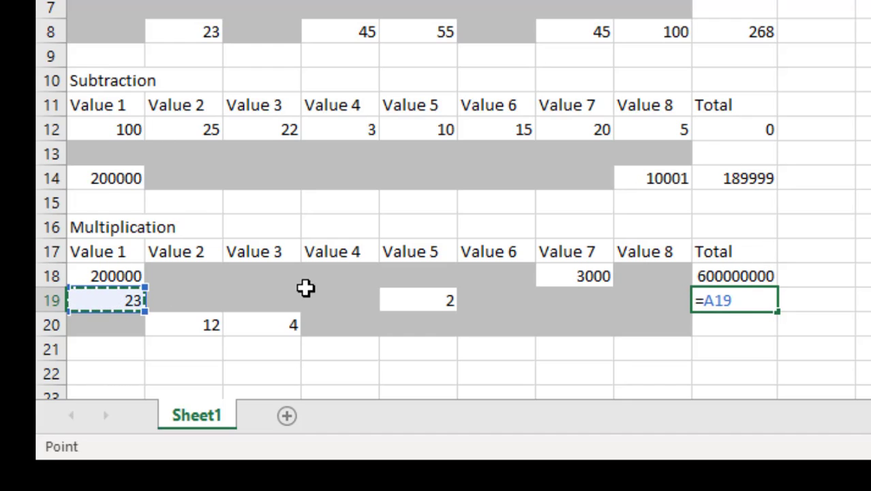
pyautogui.write('*')
pyautogui.click(441, 302)
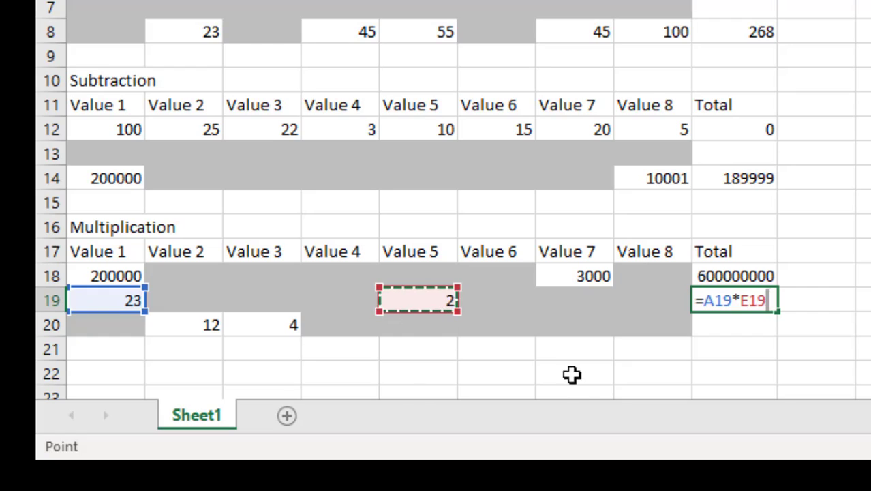
pyautogui.press('Return')
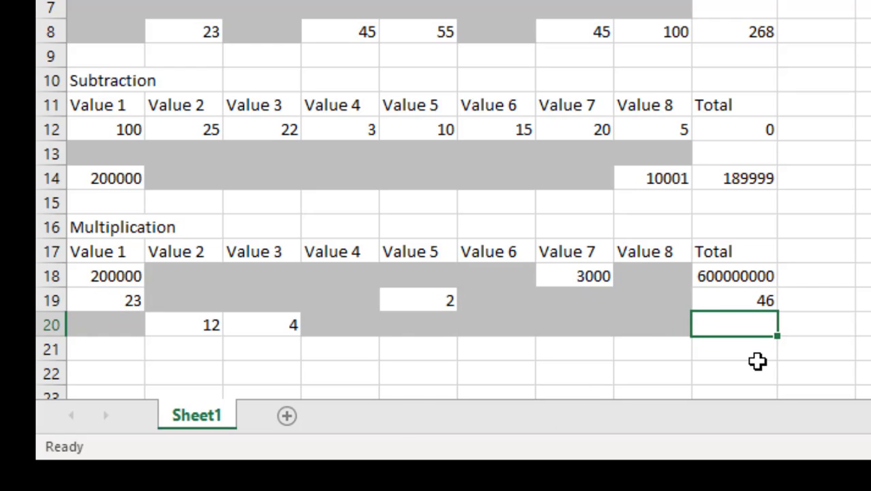
# Step: Enter the row 20 multiplication total in I20 as Value 2 times Value 3, =B20*C20
pyautogui.write('=')
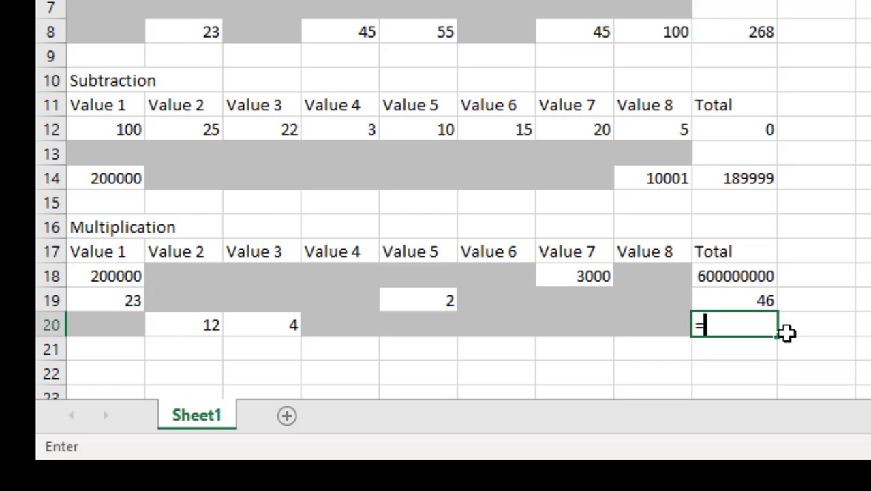
pyautogui.click(192, 324)
pyautogui.write('*')
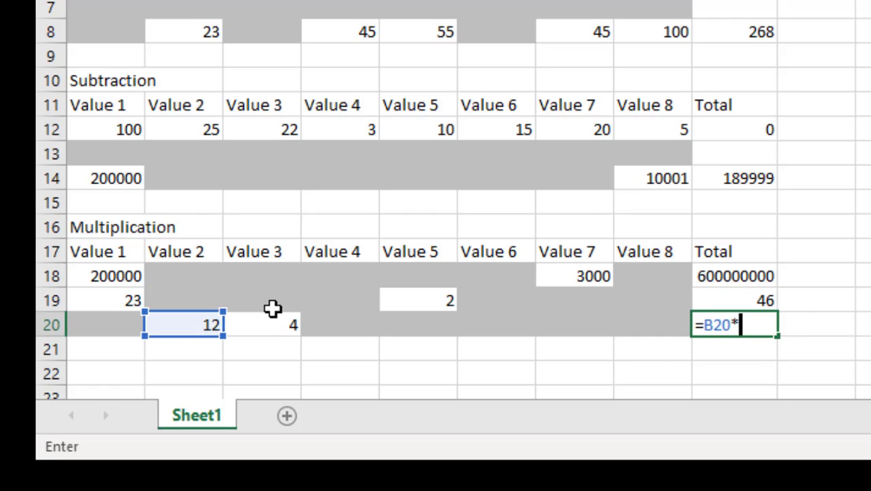
pyautogui.click(271, 323)
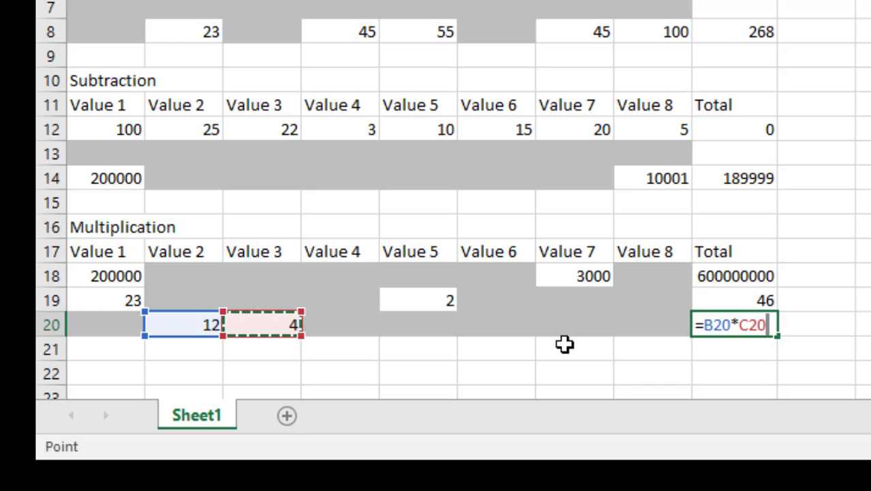
pyautogui.press('Return')
# Step: Enter the first division total in M4 as Value 1 divided by Value 2, =K4/L4
pyautogui.click(603, 283)
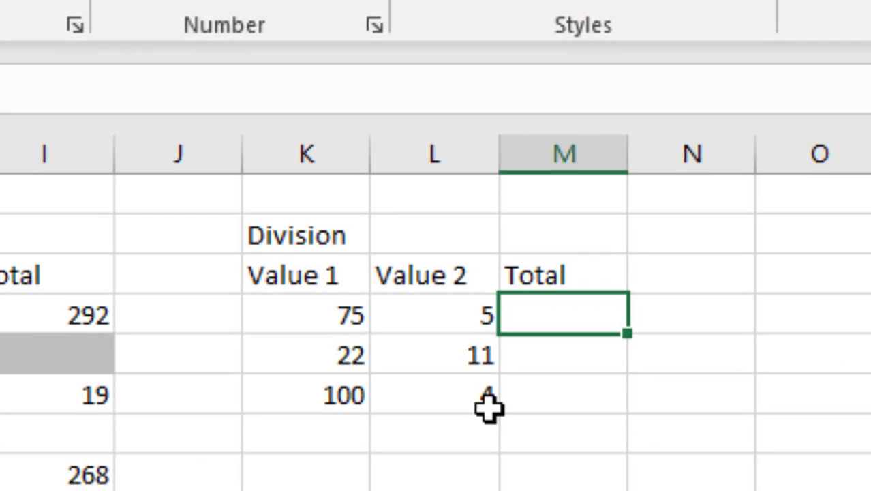
pyautogui.write('=')
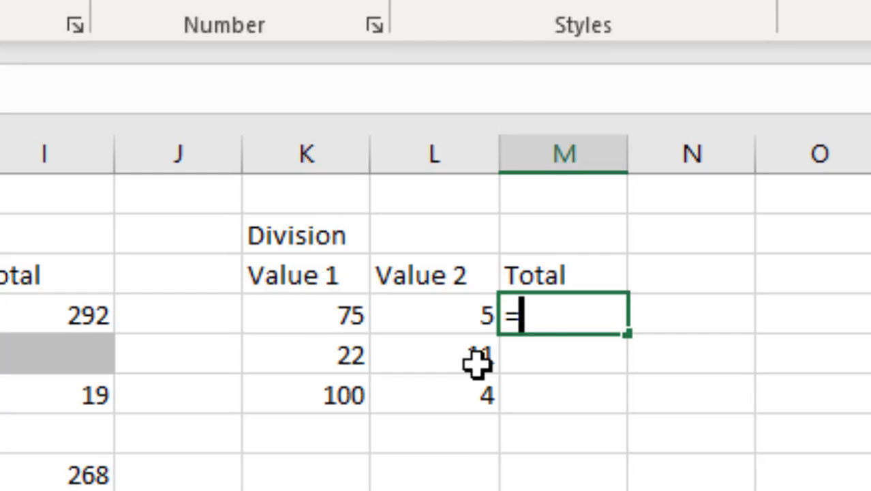
pyautogui.click(297, 316)
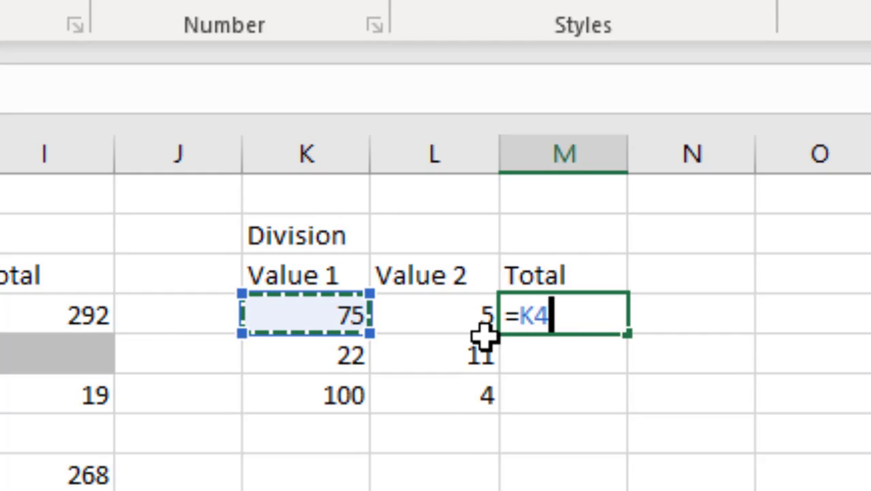
pyautogui.write('/')
pyautogui.click(470, 308)
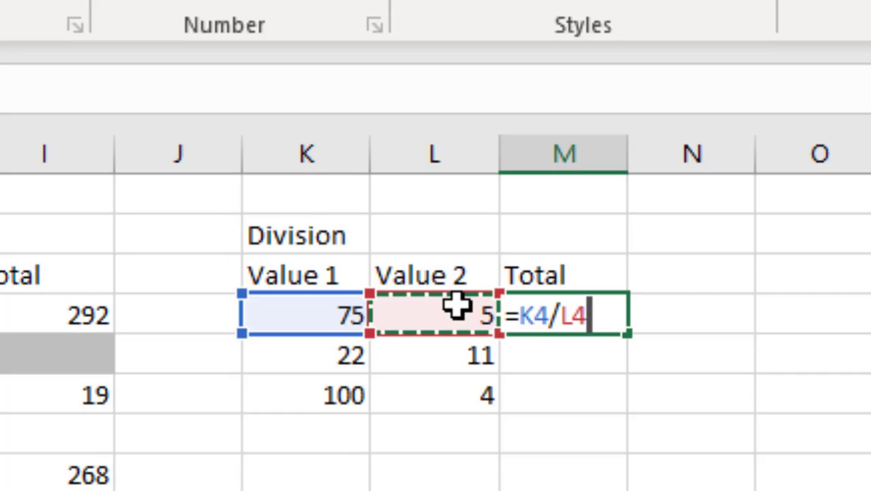
pyautogui.write('+')
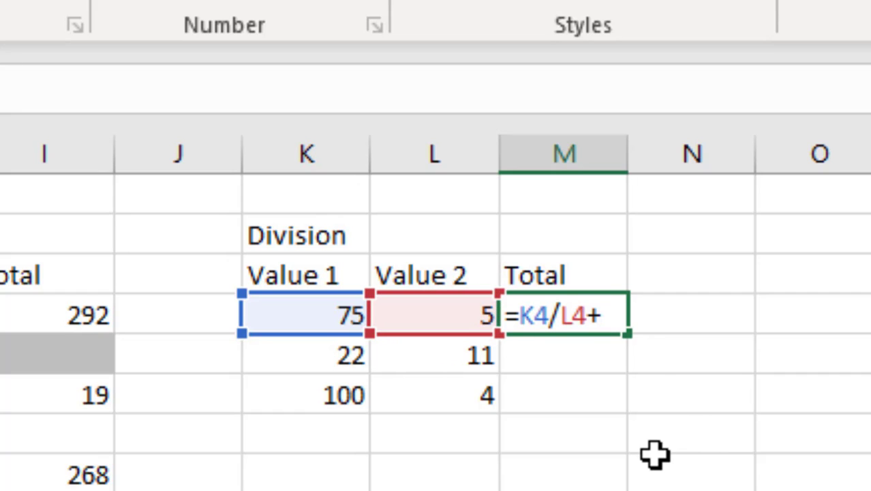
pyautogui.press('BackSpace')
pyautogui.press('Return')
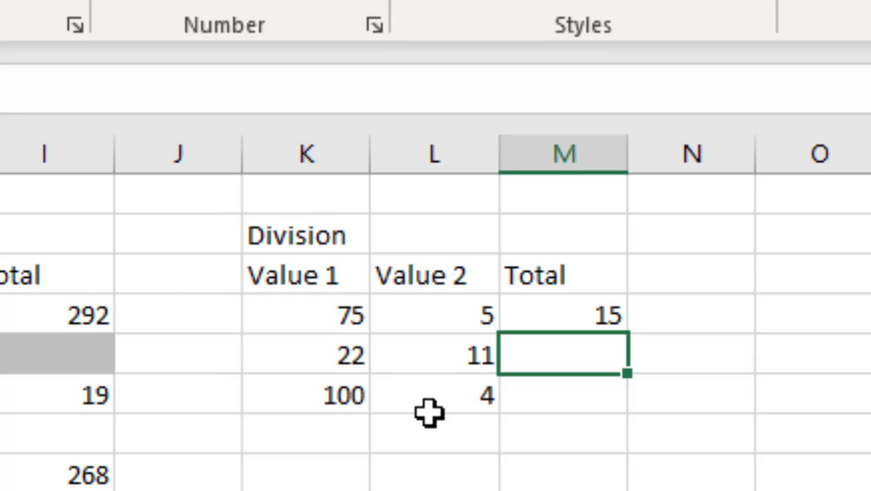
# Step: Enter the row 5 division total in M5 with the values in reversed order, =L5/K5
pyautogui.write('=')
pyautogui.click(446, 368)
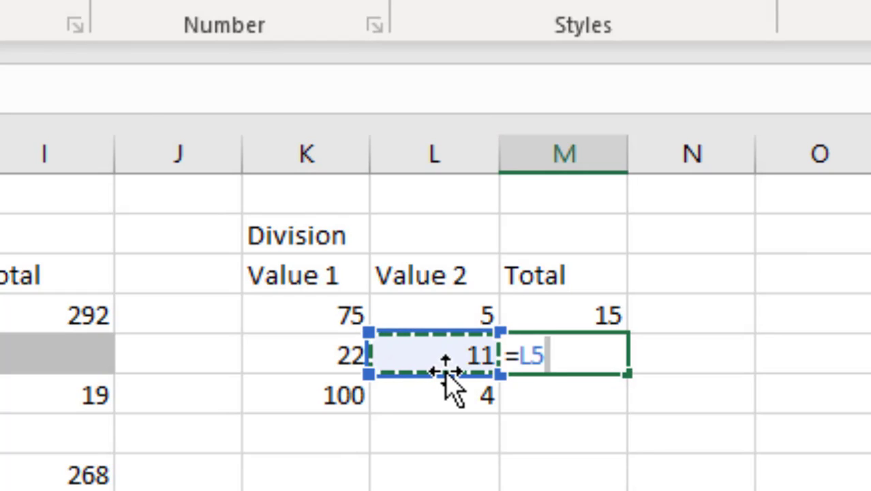
pyautogui.click(428, 370)
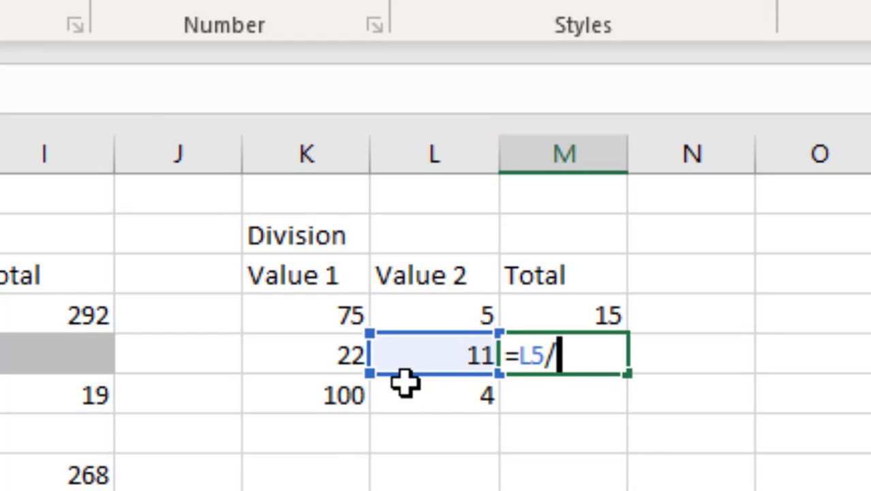
pyautogui.write('/')
pyautogui.click(344, 349)
pyautogui.press('Return')
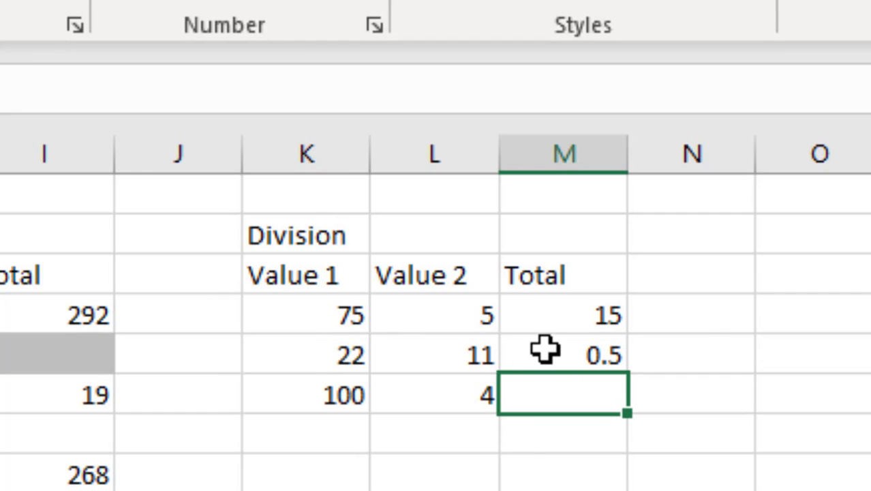
# Step: Enter the row 5 division as Value 1 divided by Value 2 in N5, beside the total, =K5/L5
pyautogui.click(684, 342)
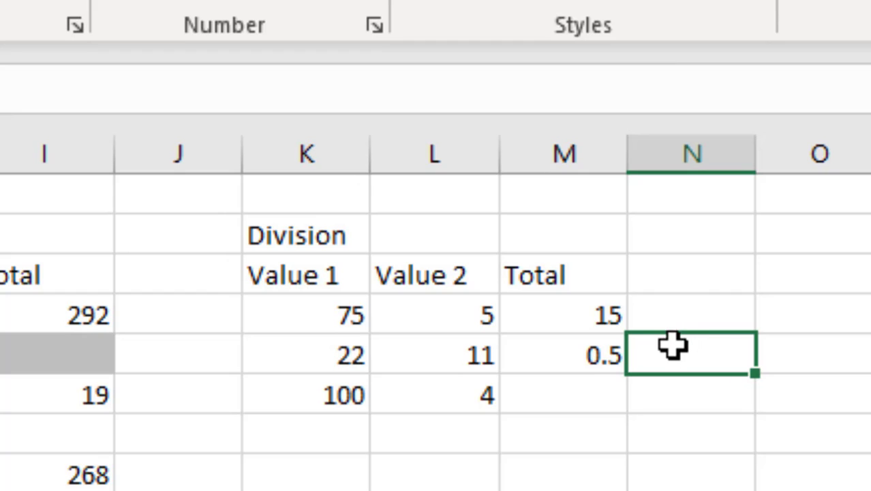
pyautogui.write('=')
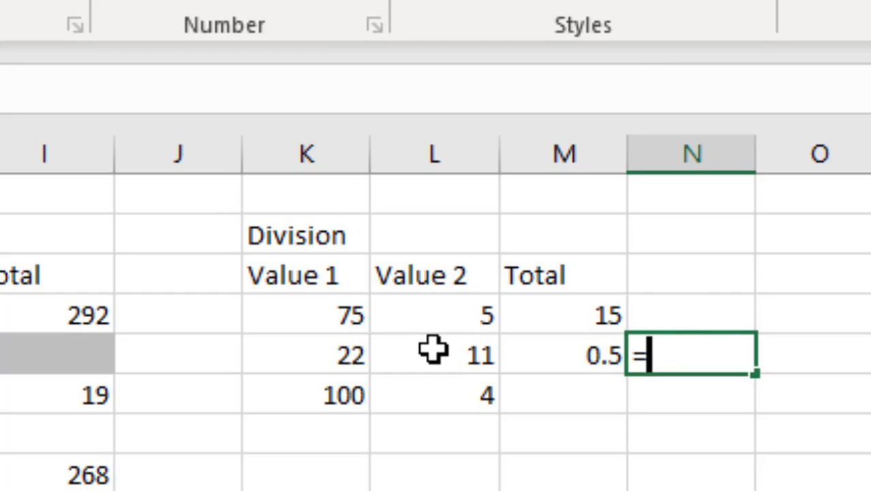
pyautogui.click(348, 355)
pyautogui.write('/')
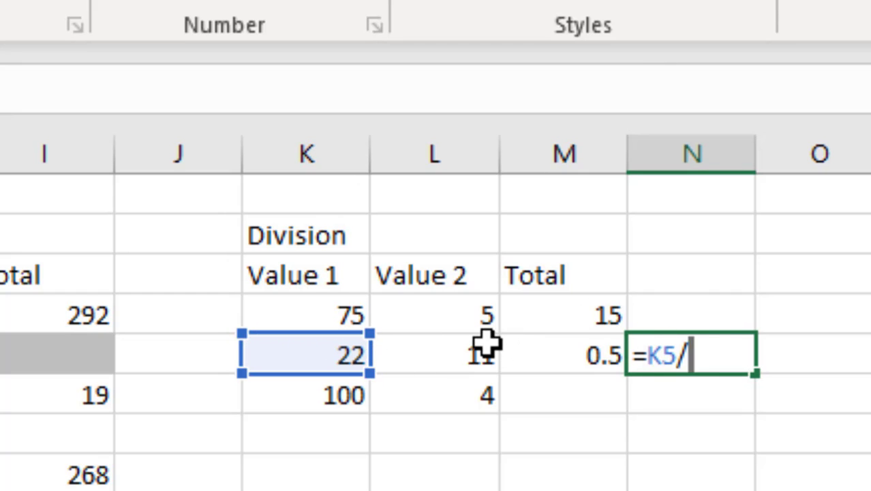
pyautogui.click(484, 346)
pyautogui.press('Return')
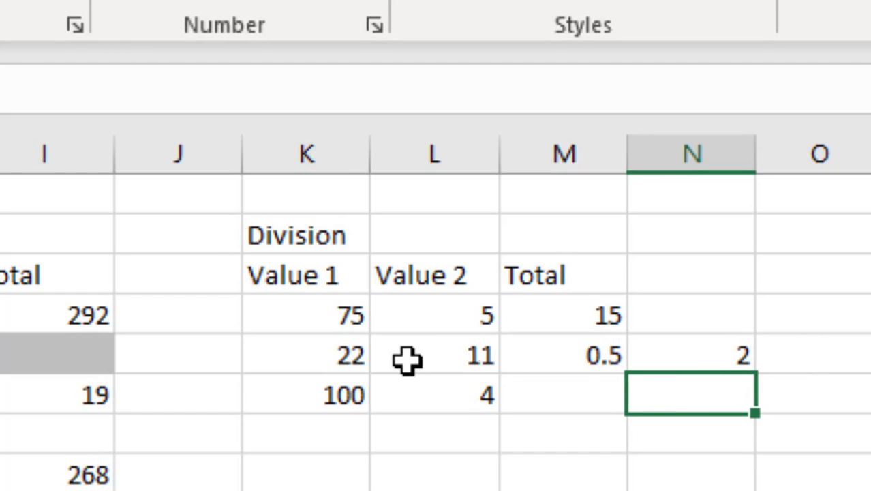
# Step: Enter the row 6 division total in M6 as =K6/L6
pyautogui.click(584, 387)
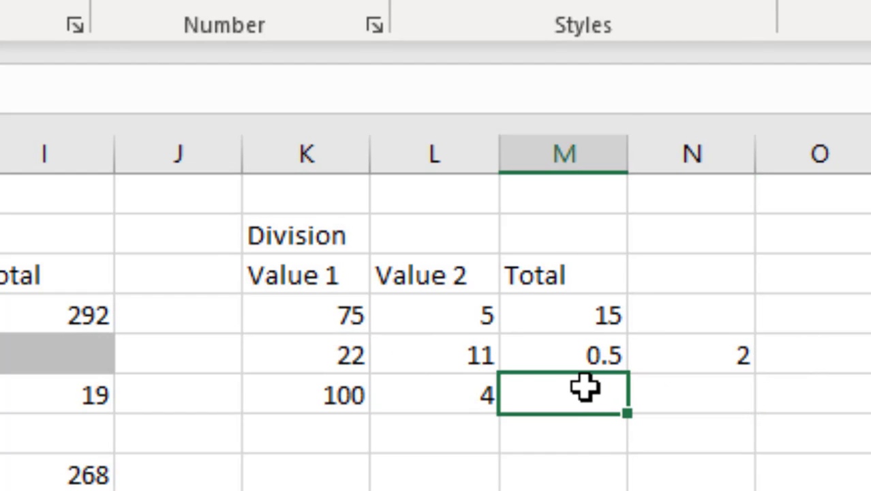
pyautogui.write('=')
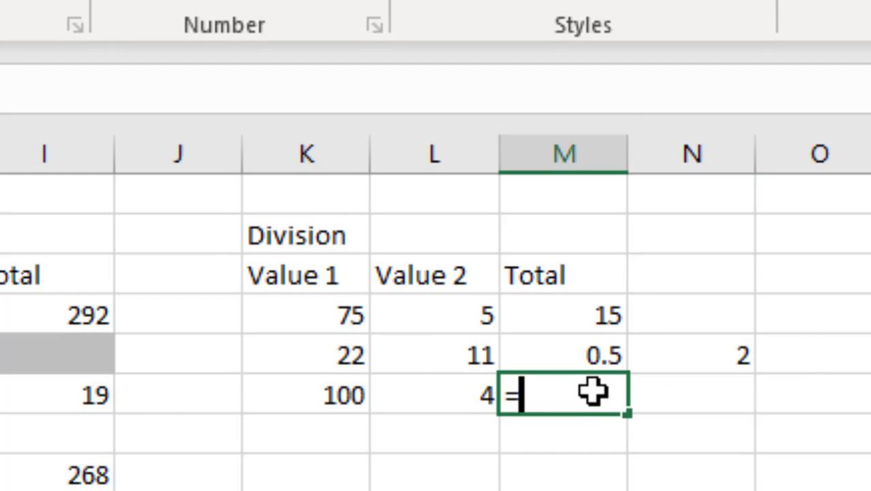
pyautogui.click(325, 402)
pyautogui.write('/')
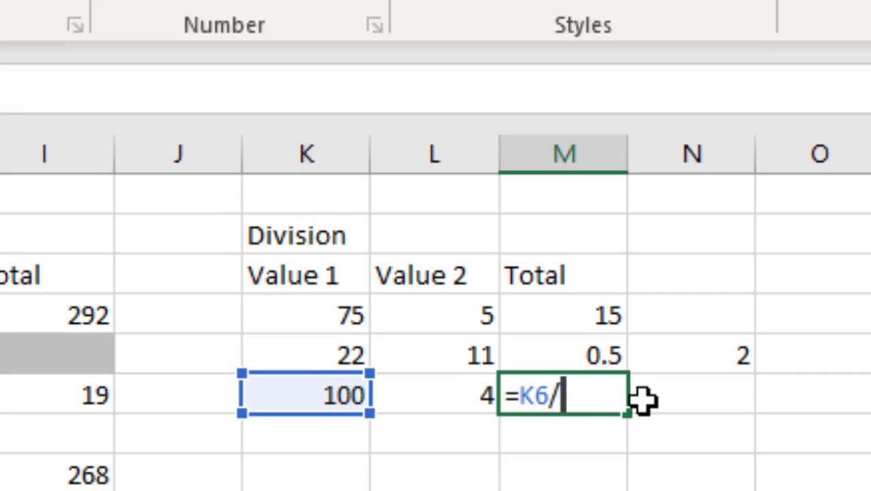
pyautogui.click(397, 390)
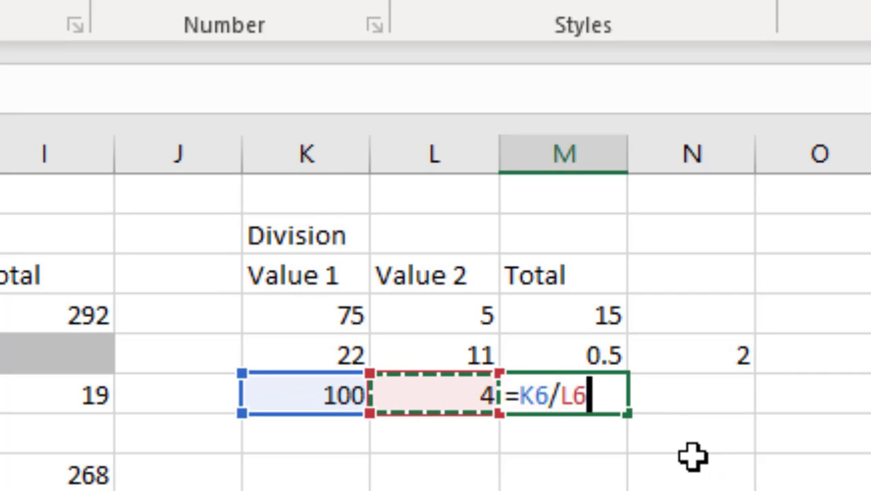
pyautogui.press('Return')
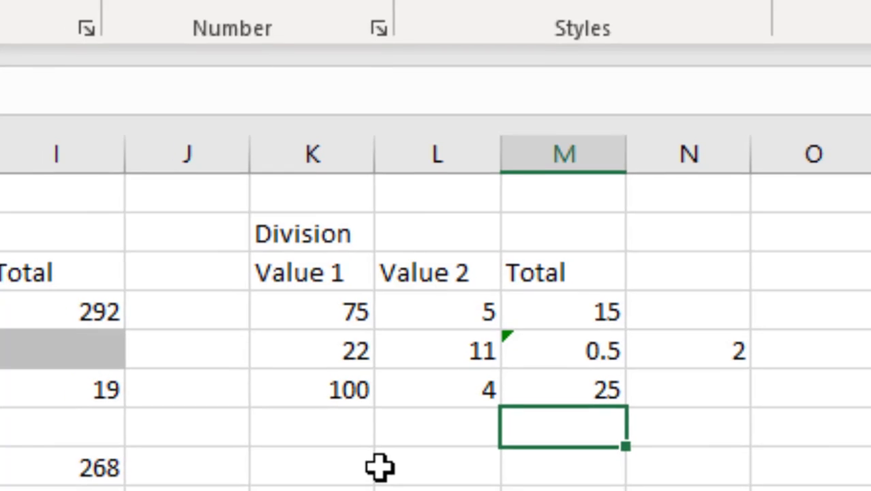